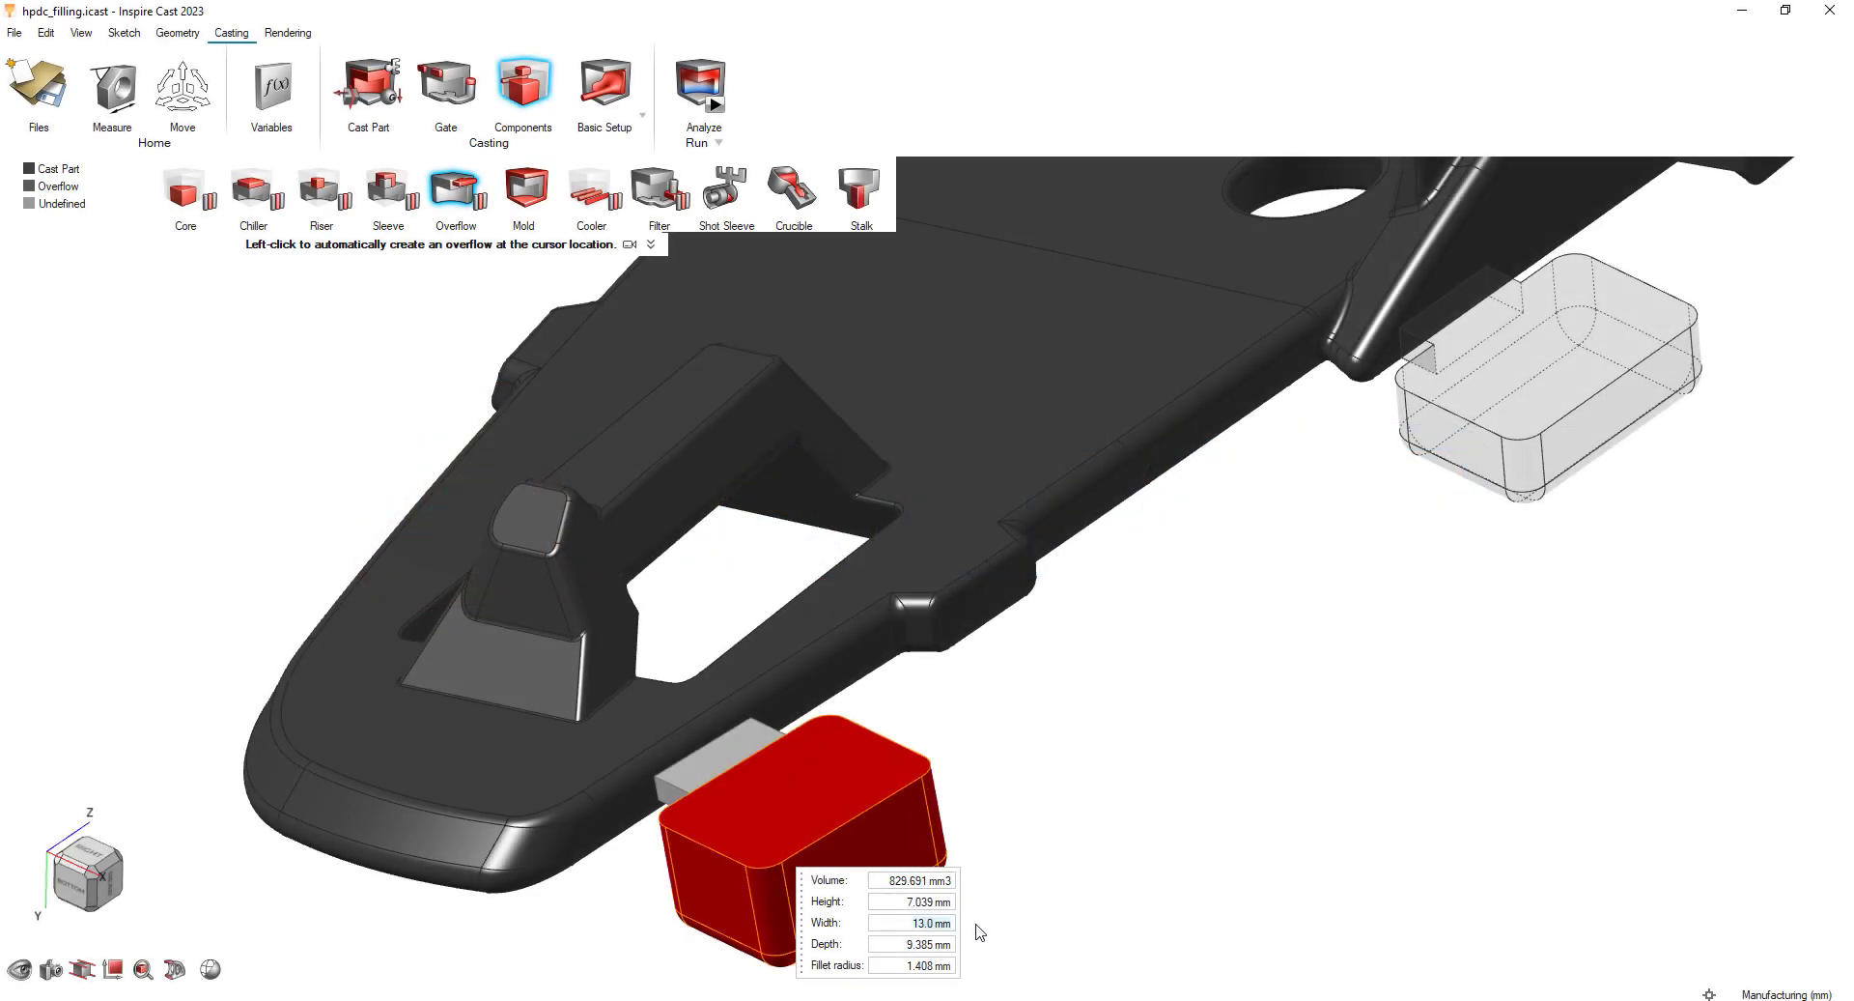
Give the tip overflow an 8 mm depth and 1.3 mm fillet radius.
left_click(900, 945)
type("8")
key("Return")
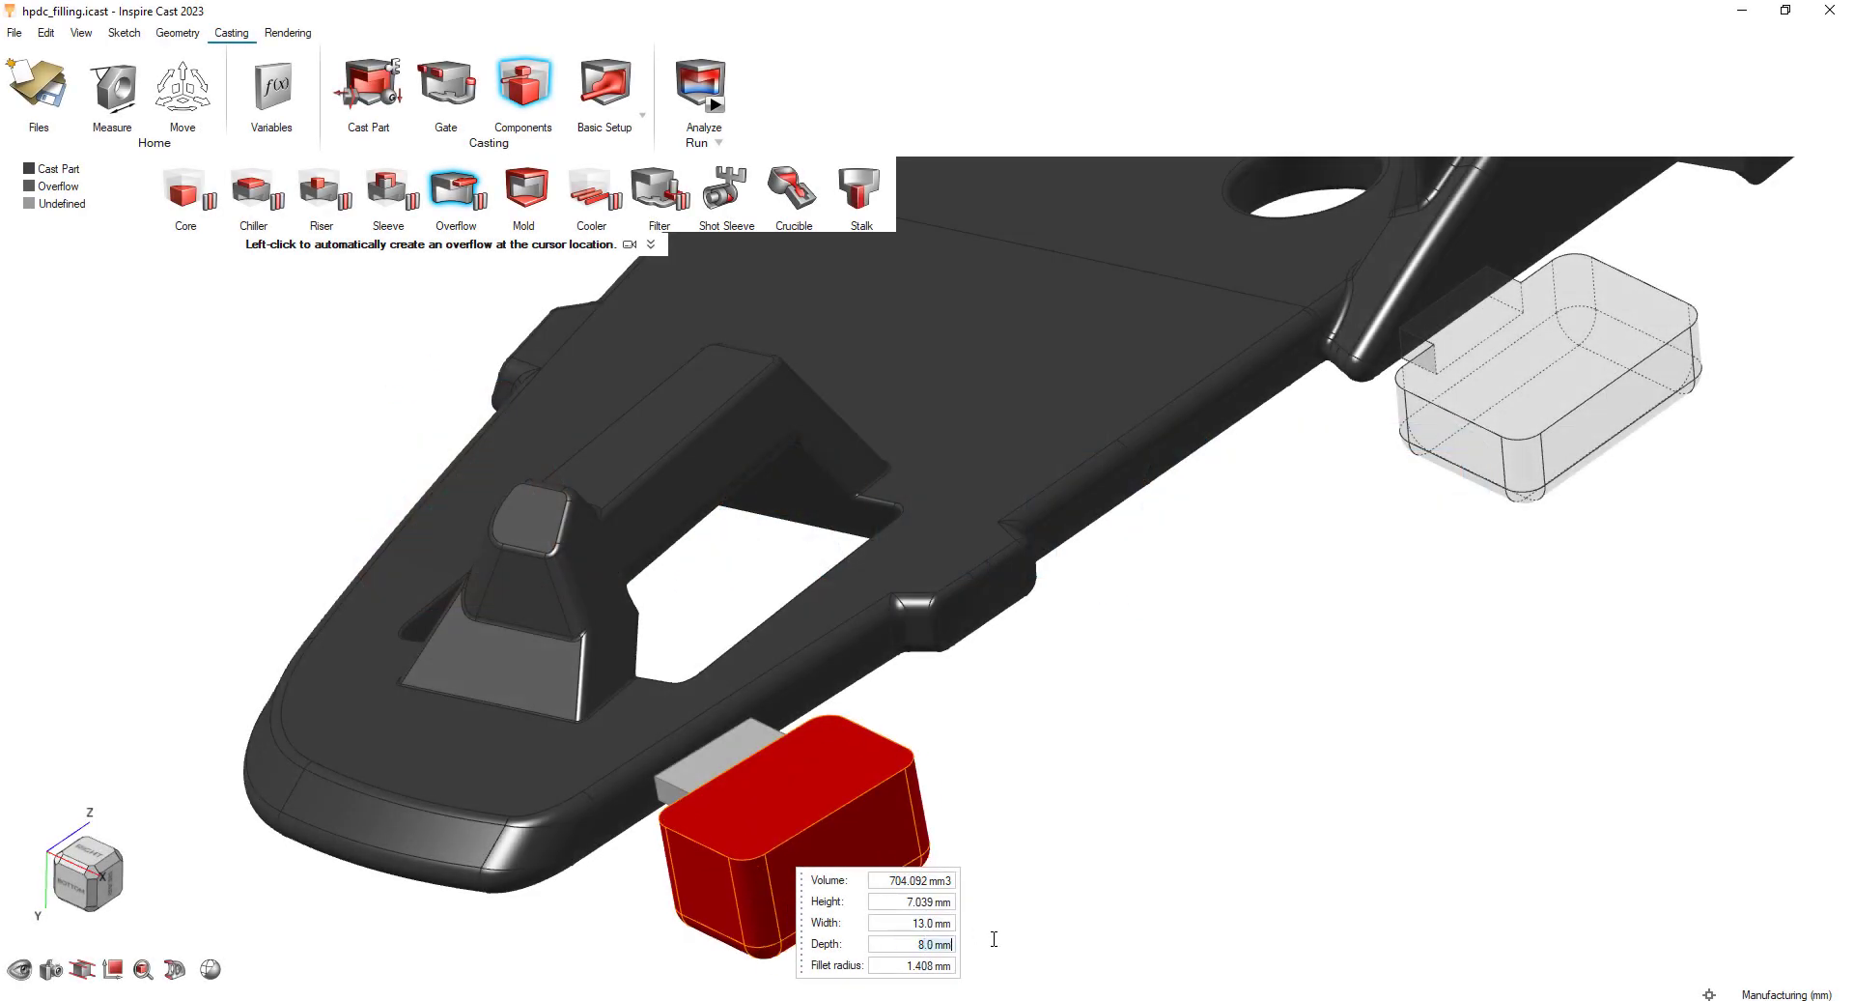
left_click(912, 963)
type(".3")
key("Return")
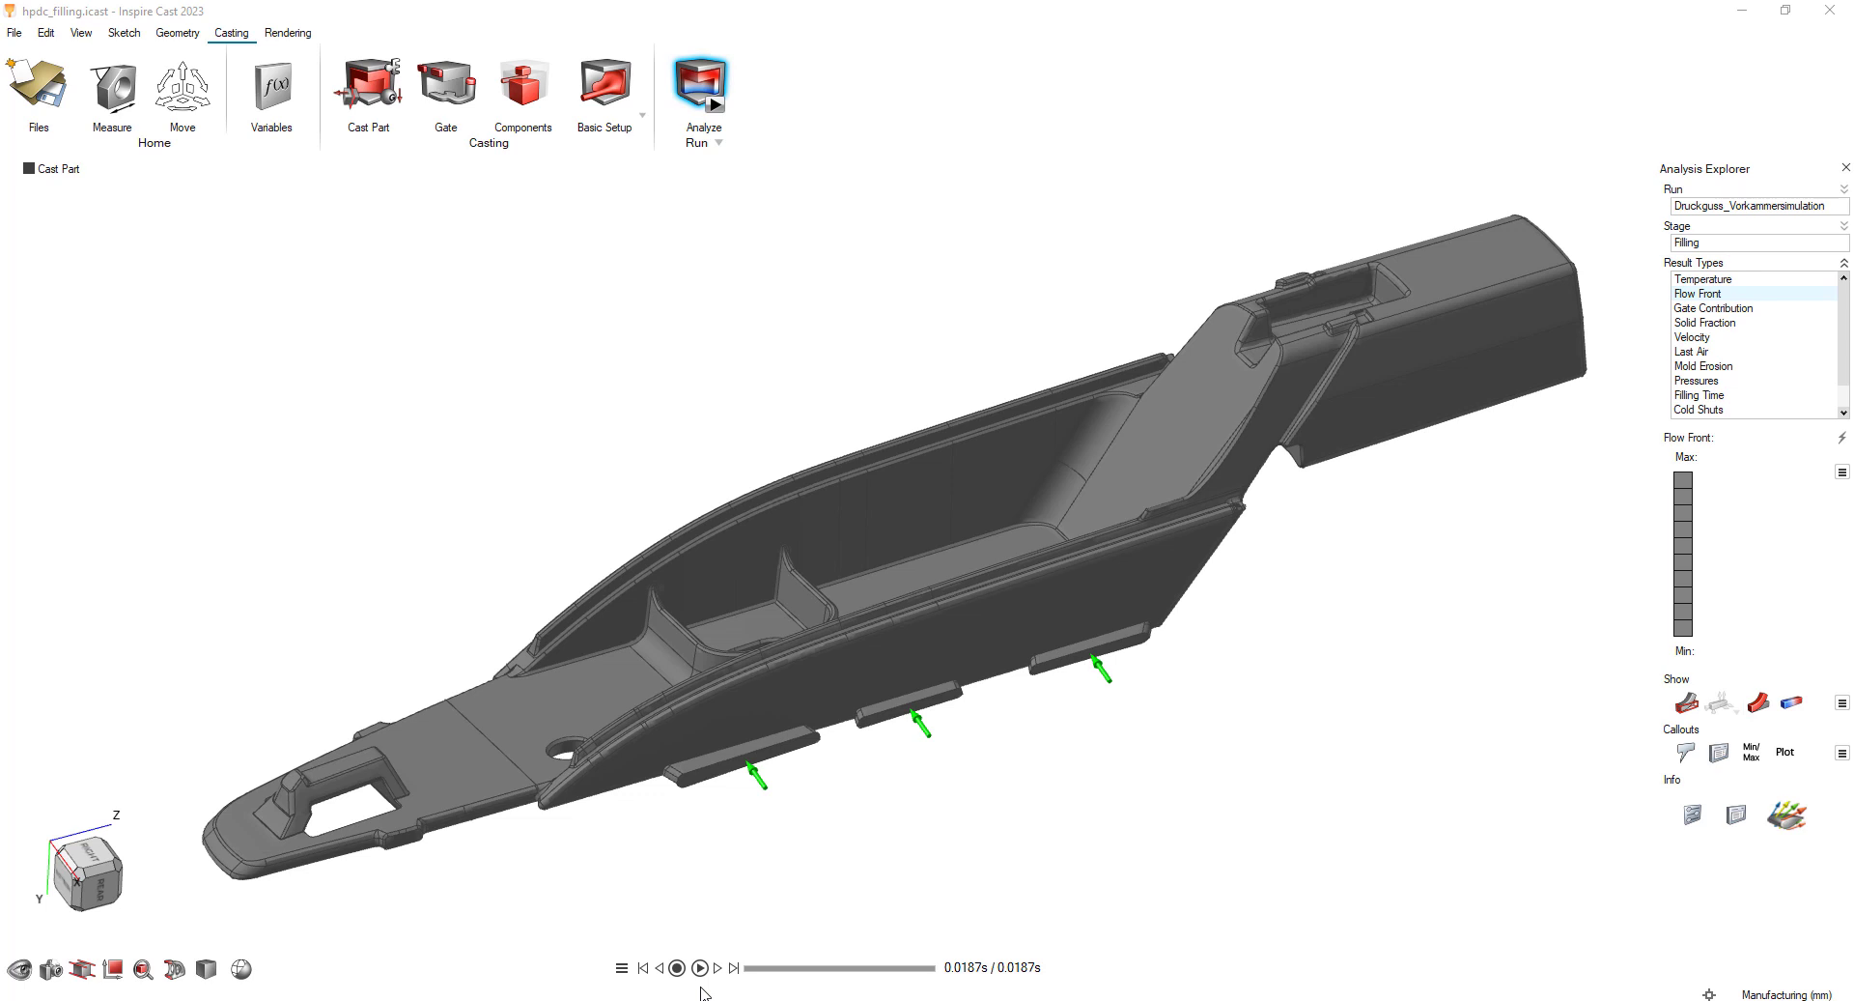
left_click(700, 966)
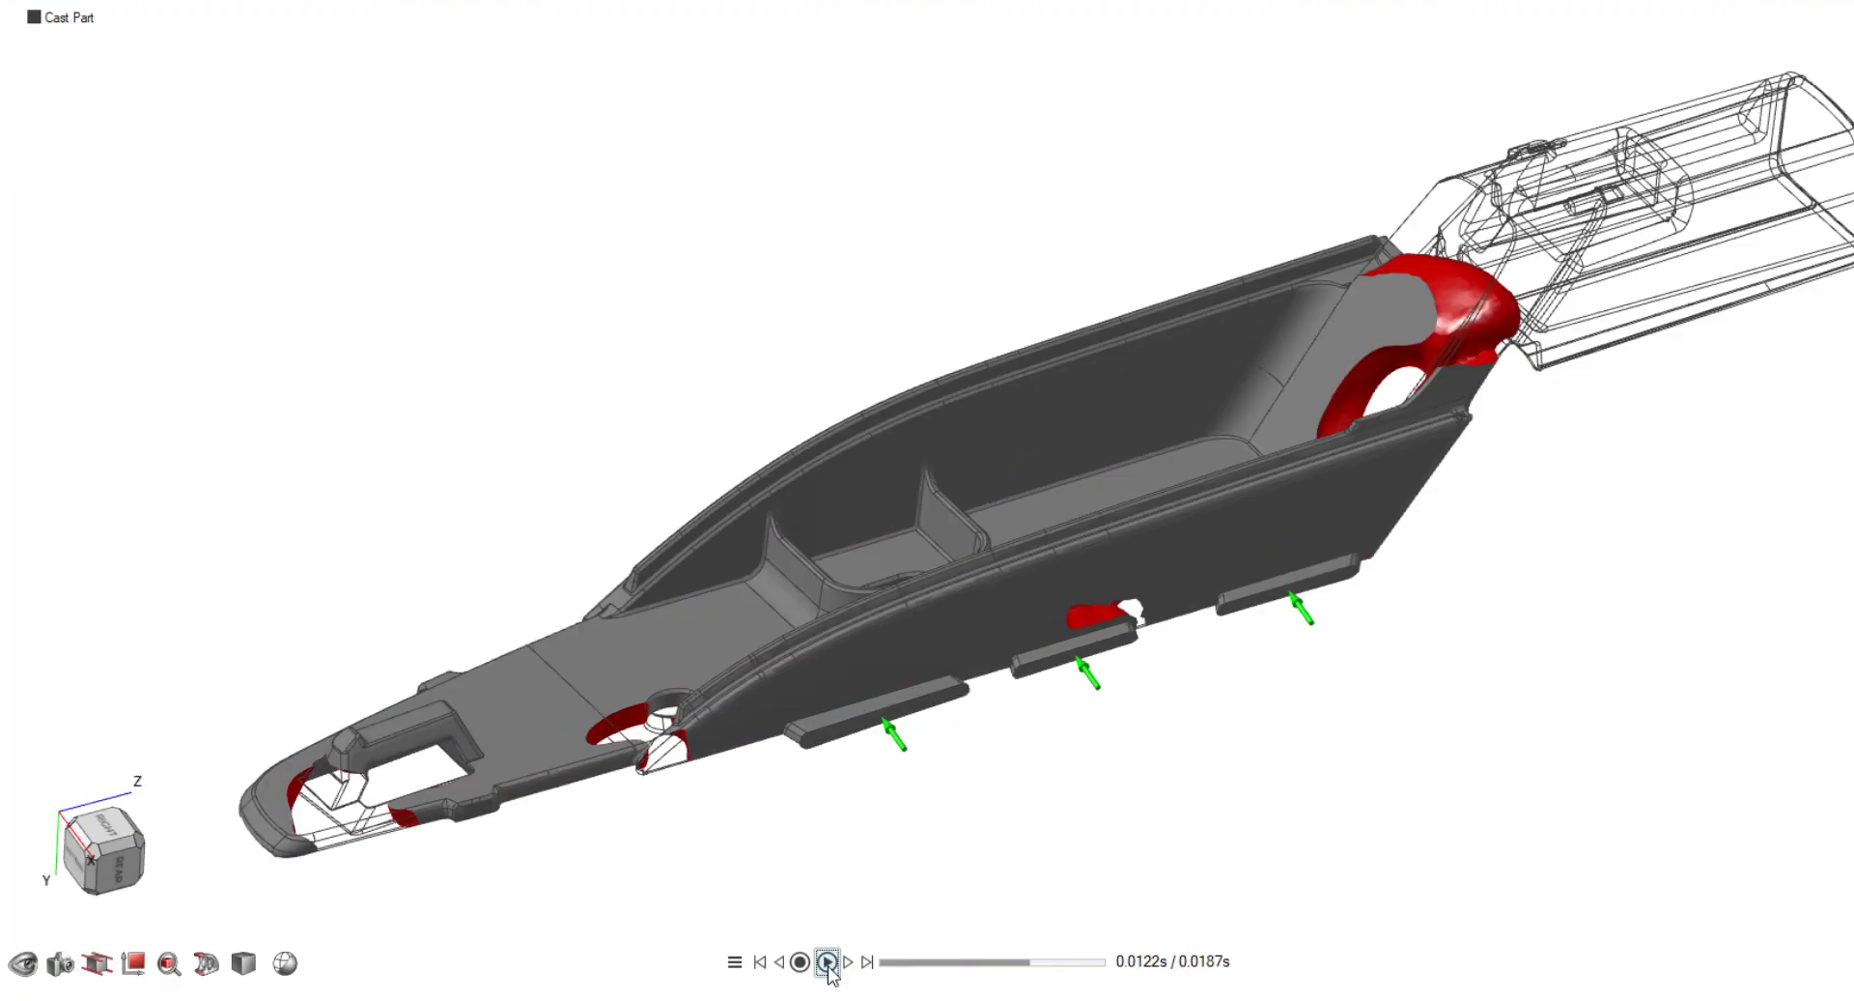
left_click(699, 967)
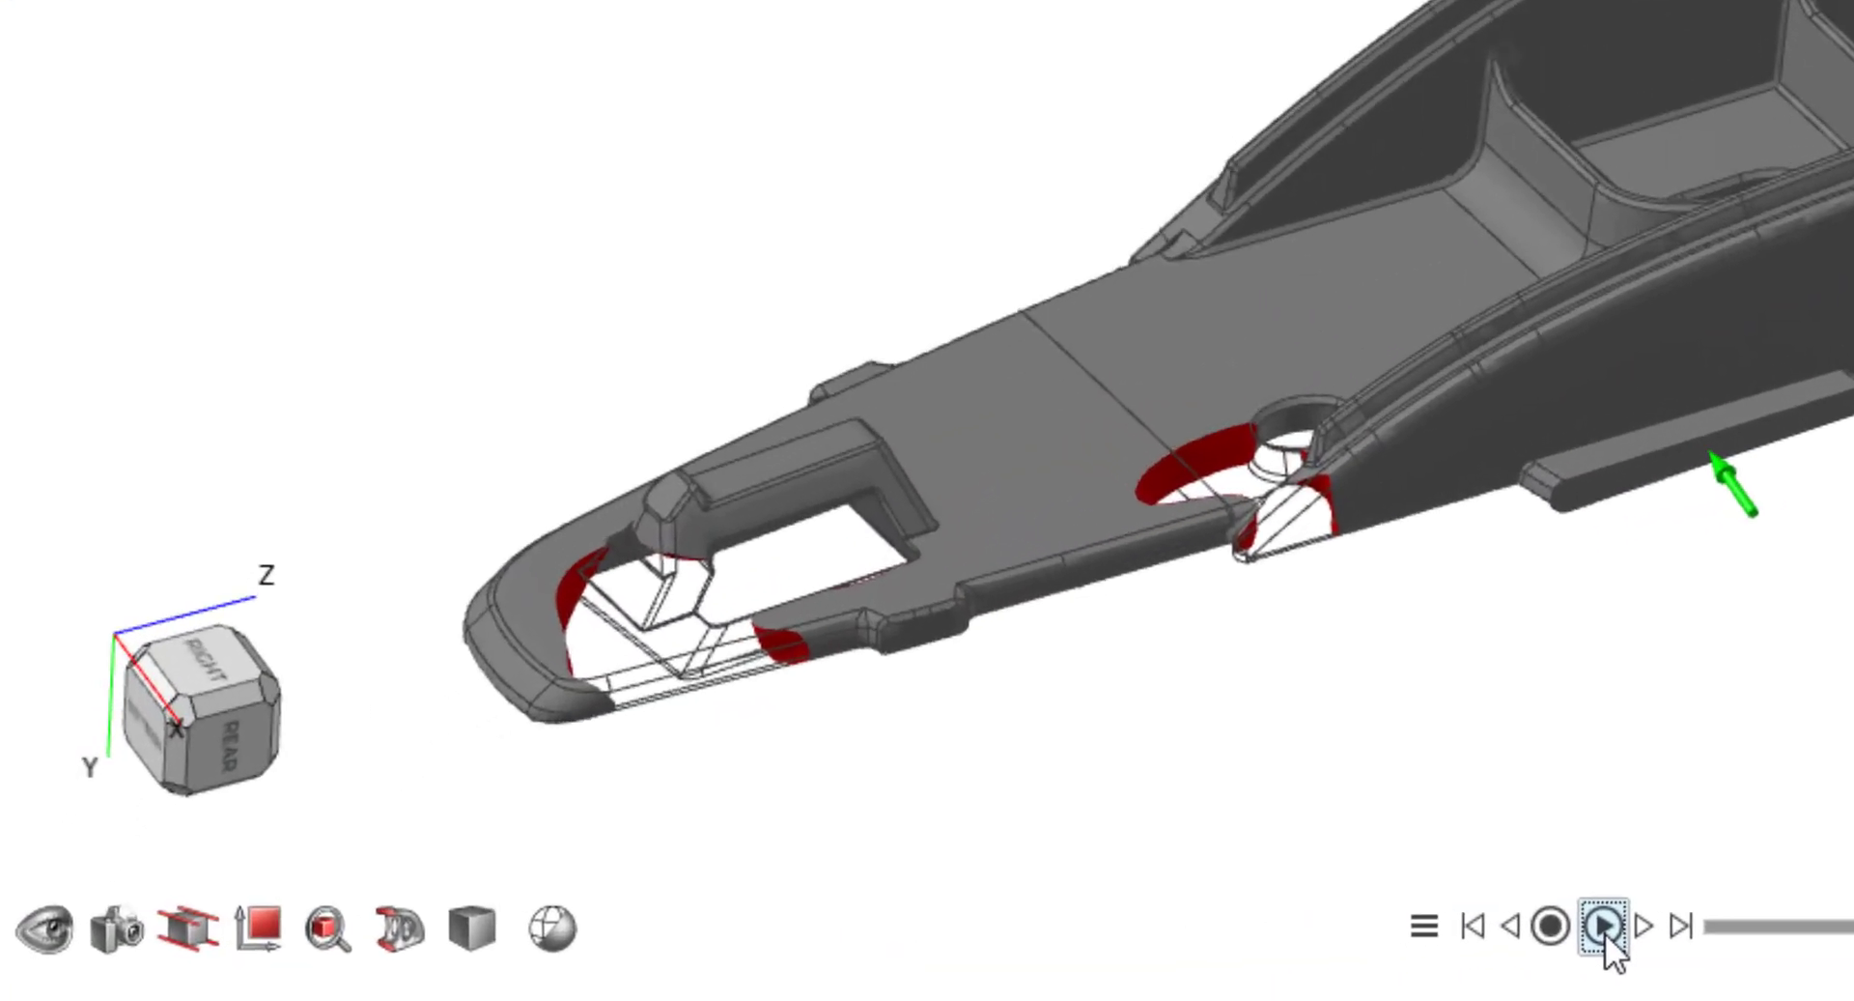
left_click(1605, 934)
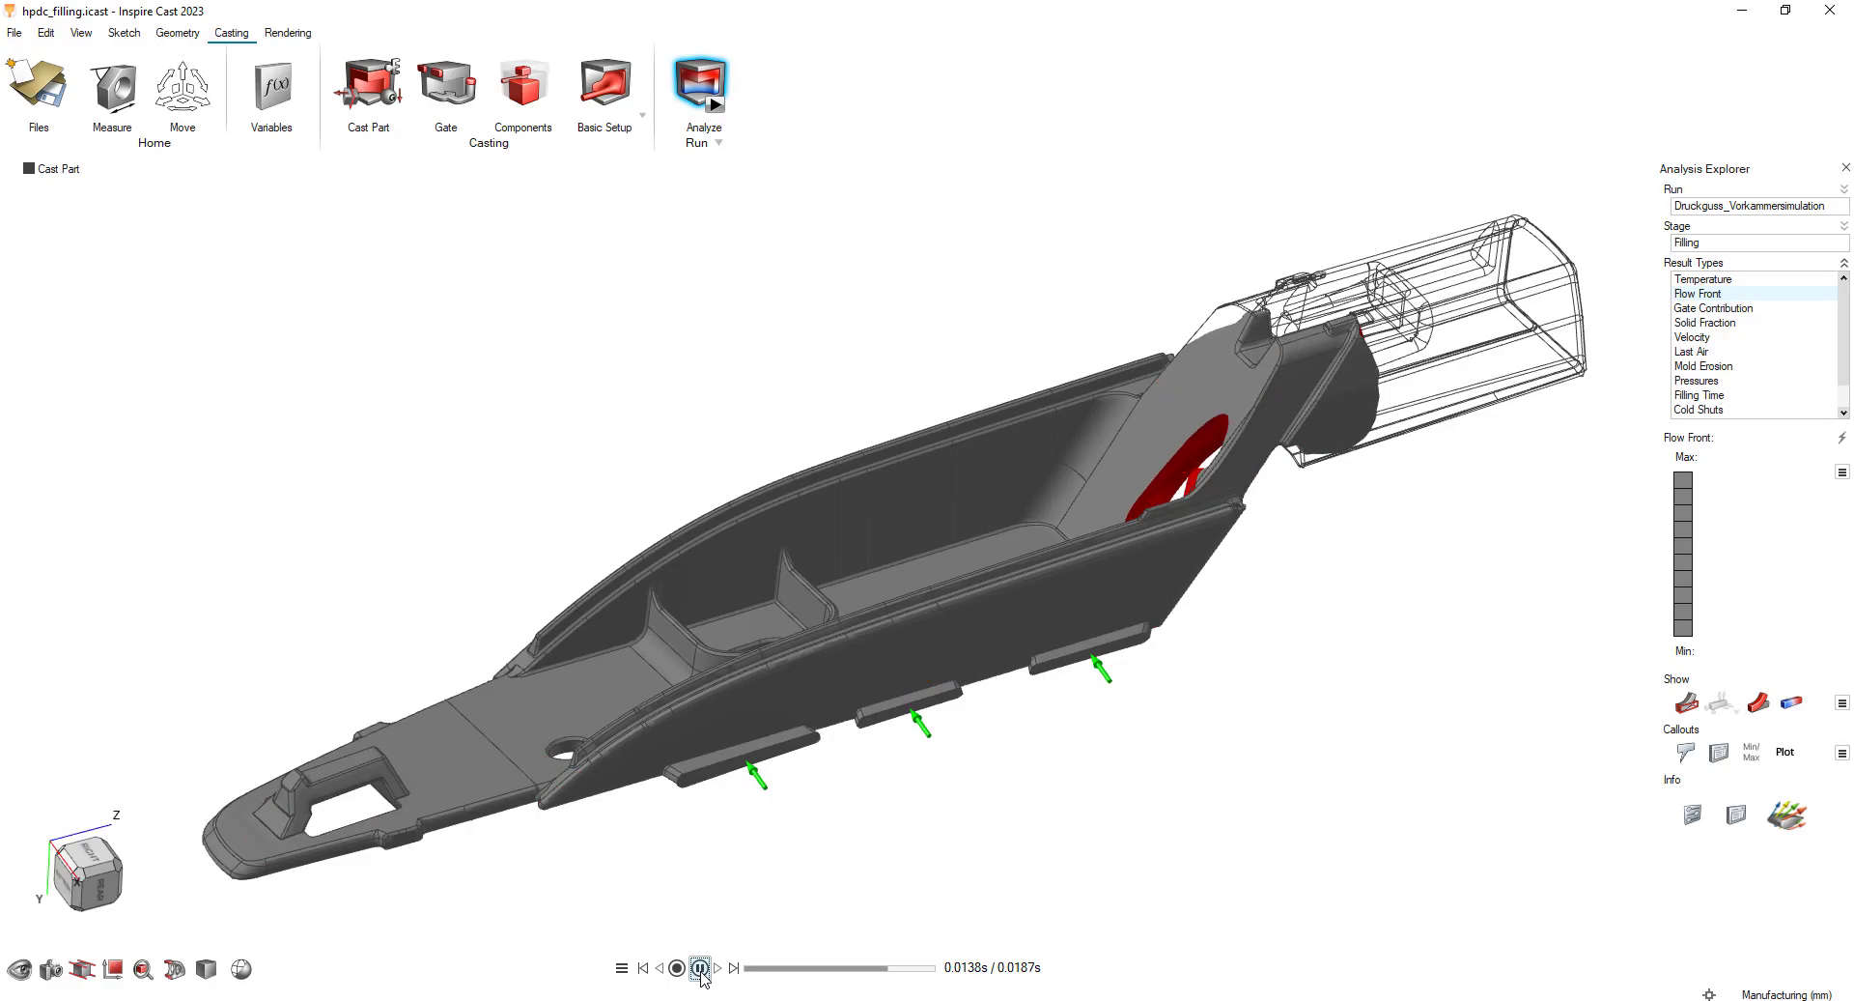
right_click_drag(991, 410, 646, 845)
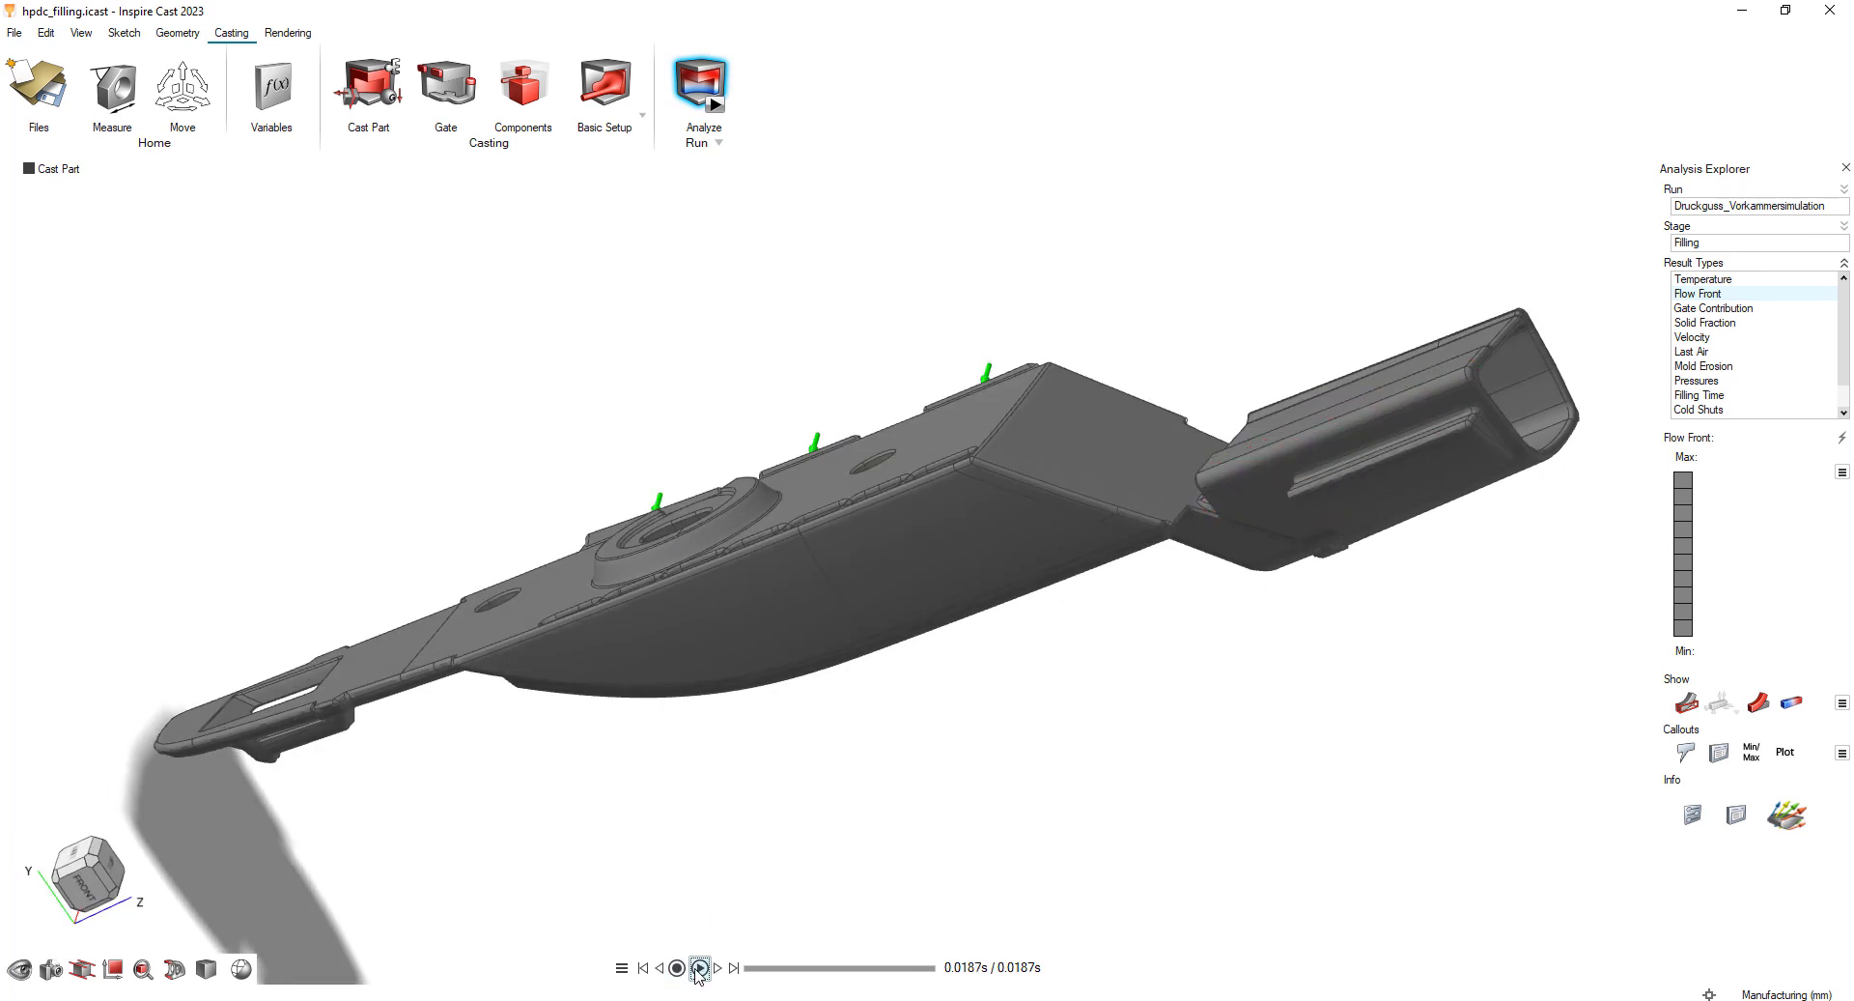
right_click_drag(711, 974, 942, 502)
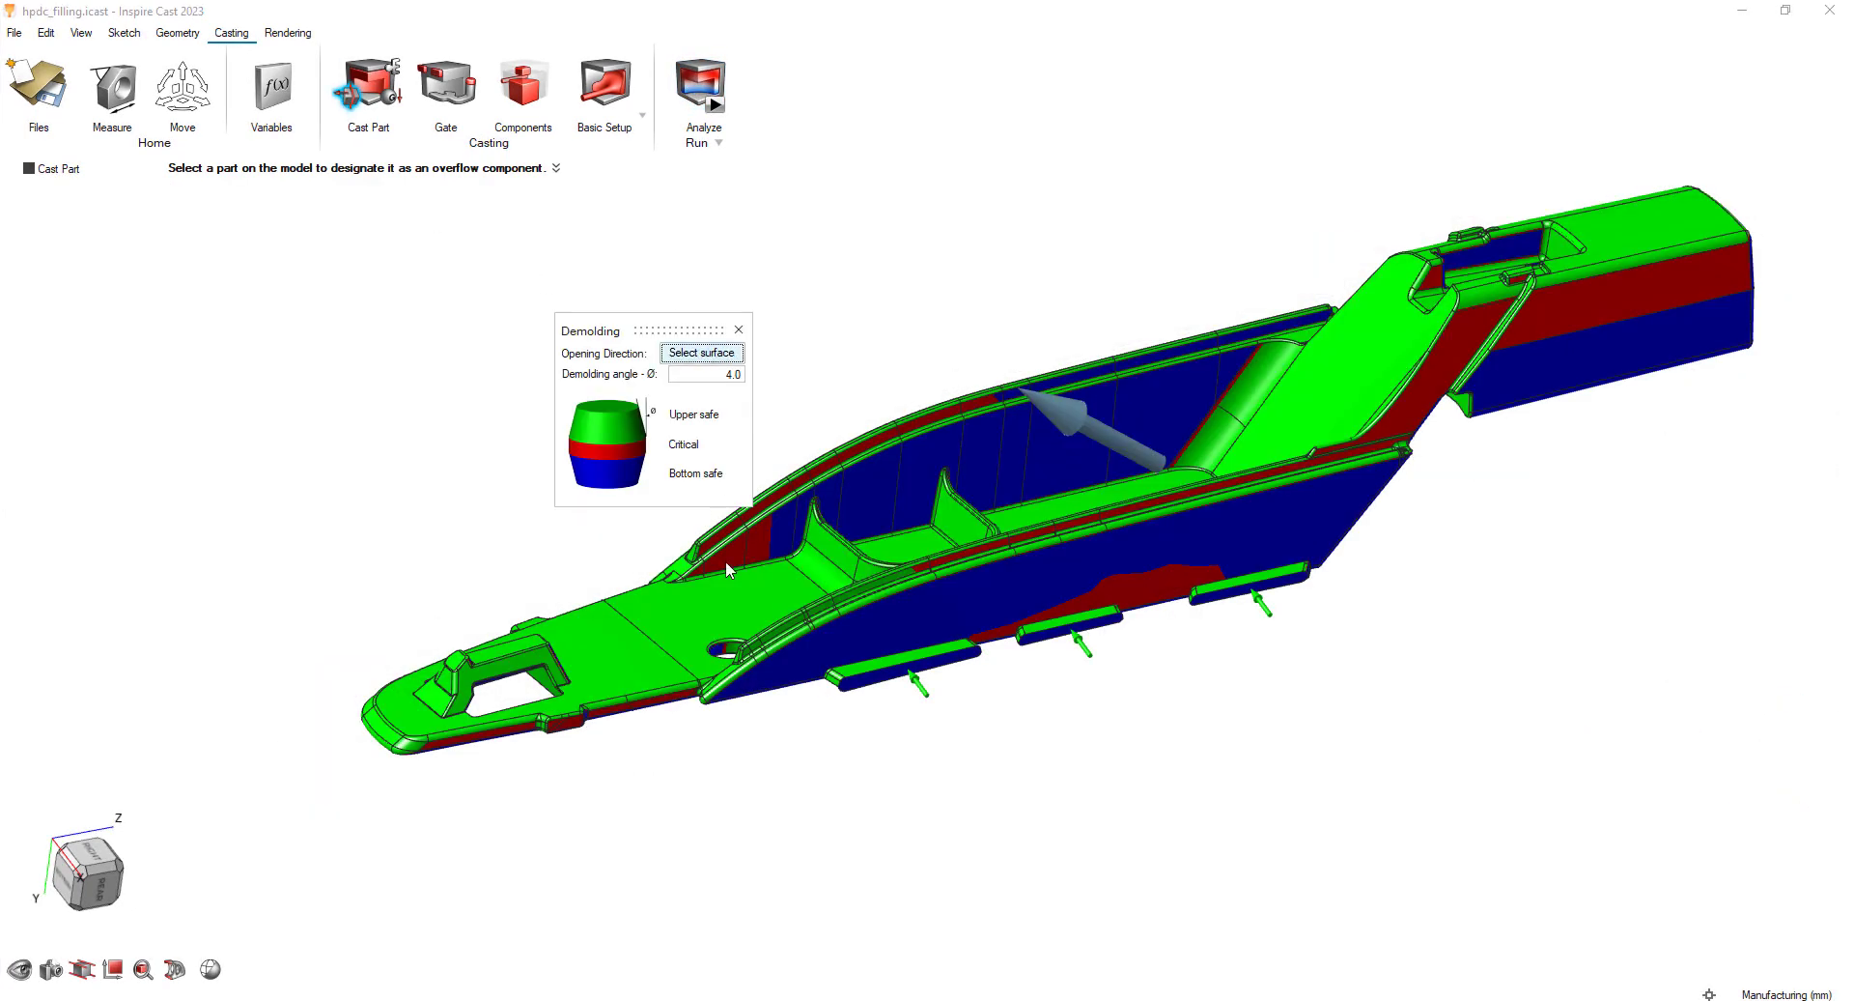
Use the flat top face as the demolding opening direction and inspect the coloured regions.
left_click(707, 610)
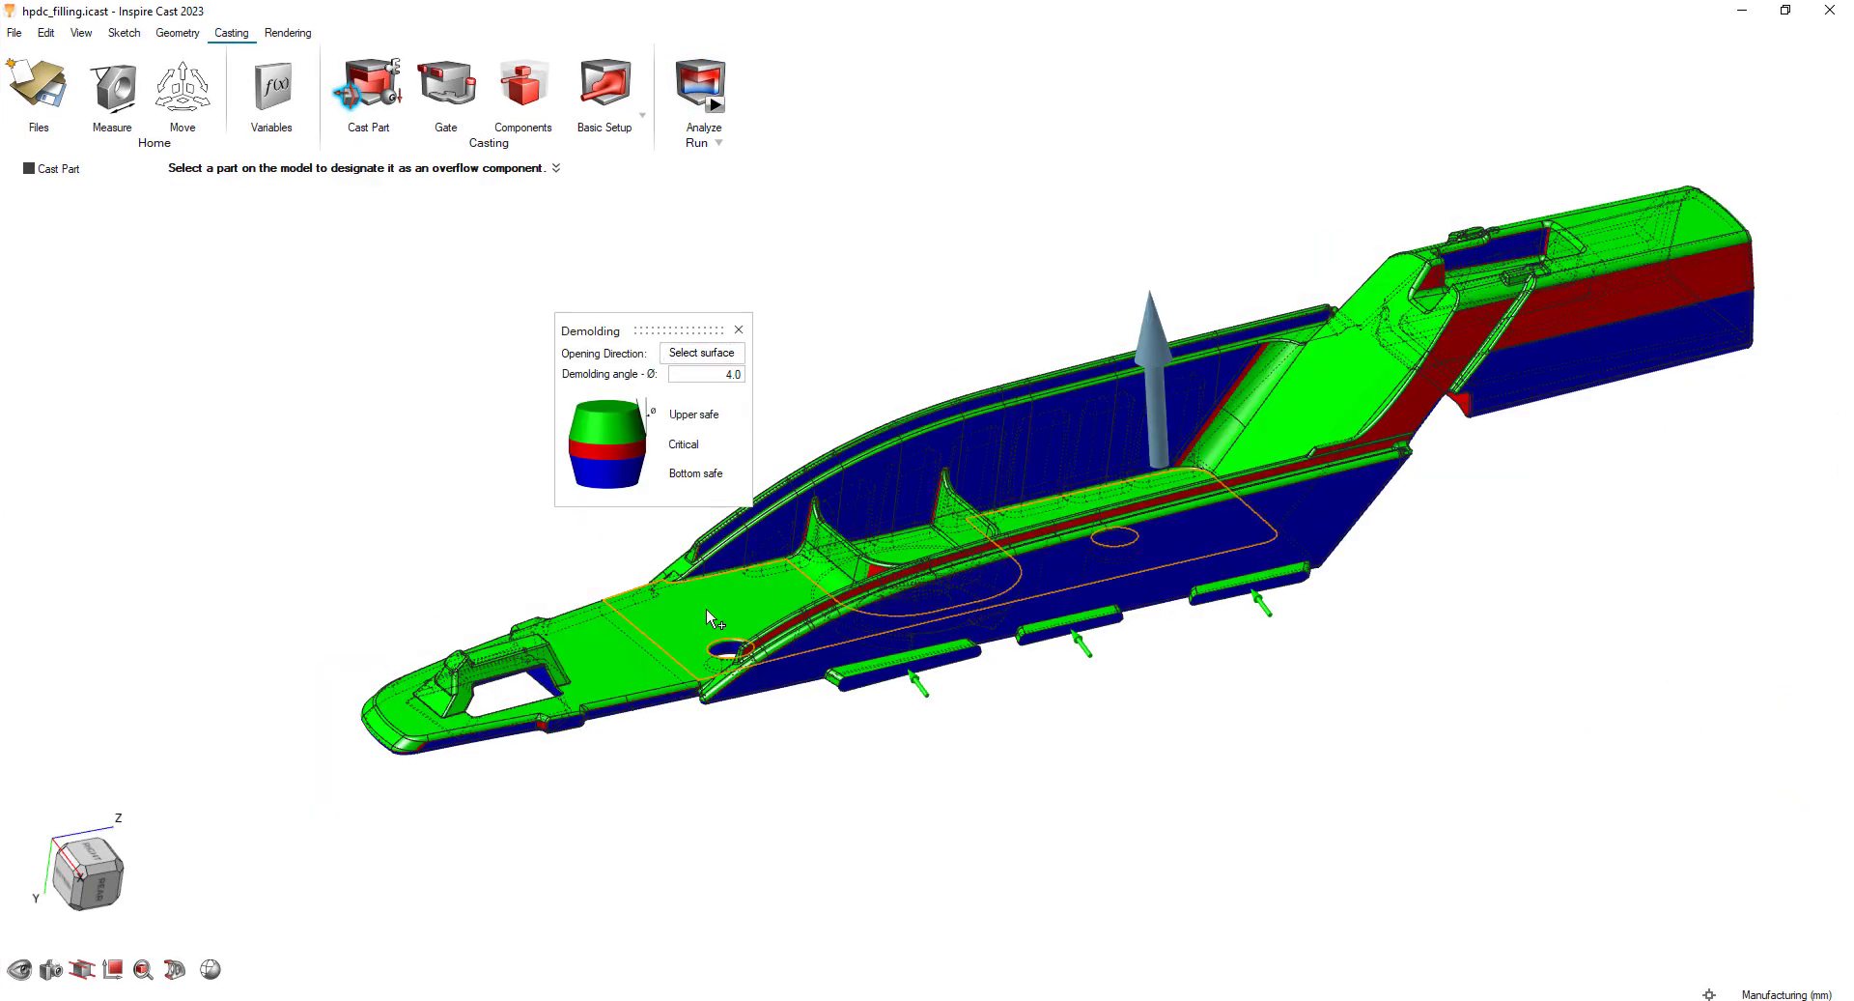
mouse_move(1035, 385)
right_mouse_down()
mouse_move(1101, 434)
mouse_move(1076, 353)
mouse_move(970, 310)
right_mouse_up()
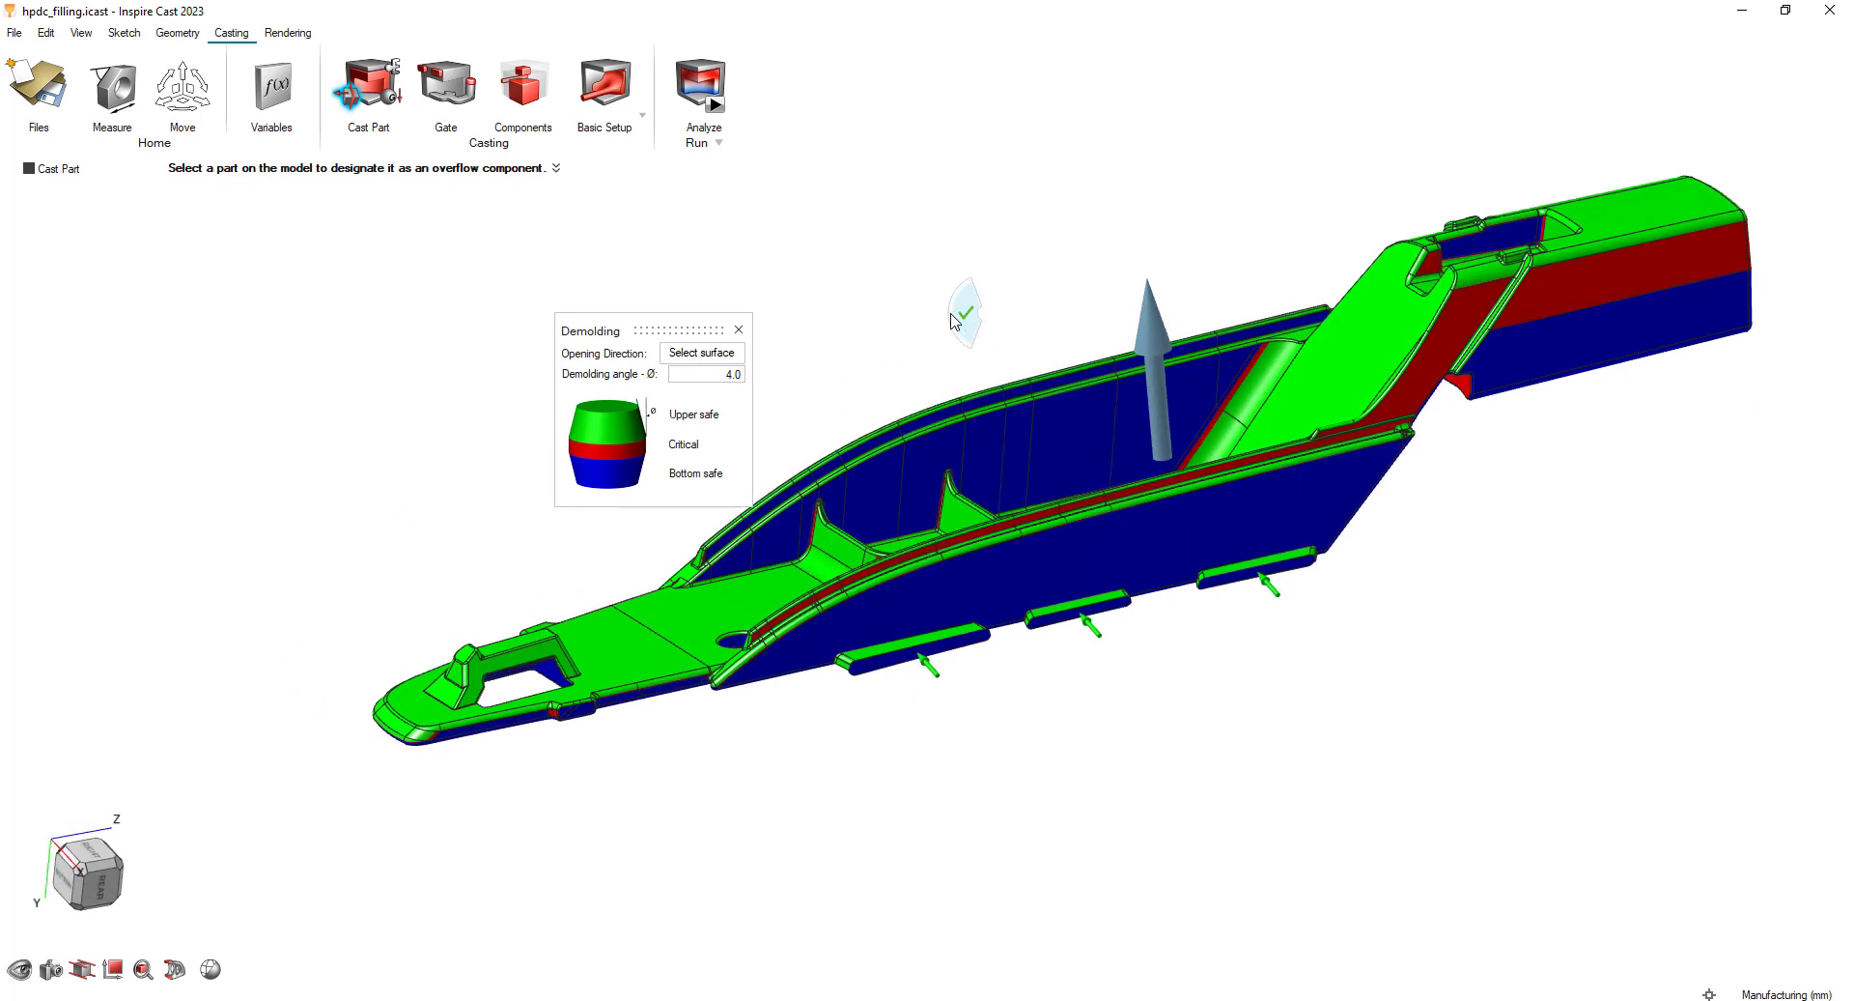
Place a new overflow at the tip corner edge with a 2 mm high, 7 mm wide, 2.9 mm deep neck.
key("Escape")
left_click(521, 89)
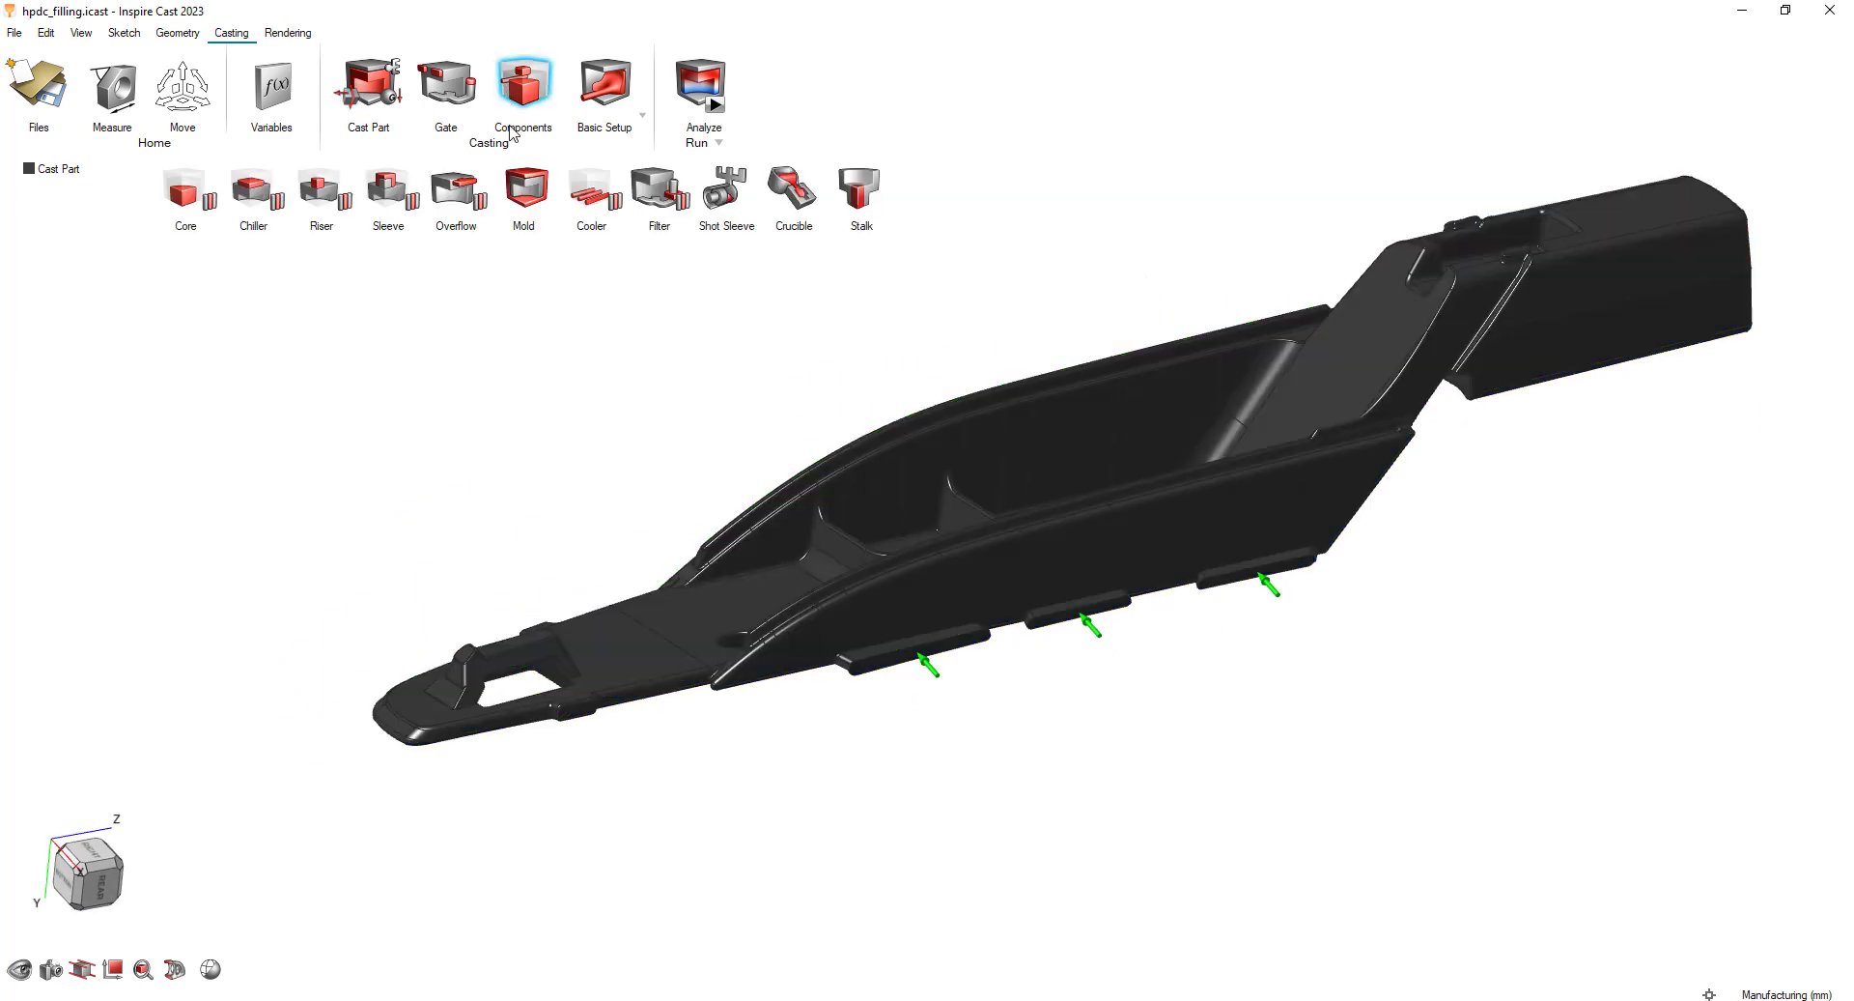
left_click(455, 189)
scroll(725, 682, "up", 5)
left_click(778, 662)
right_click_drag(779, 662, 927, 682)
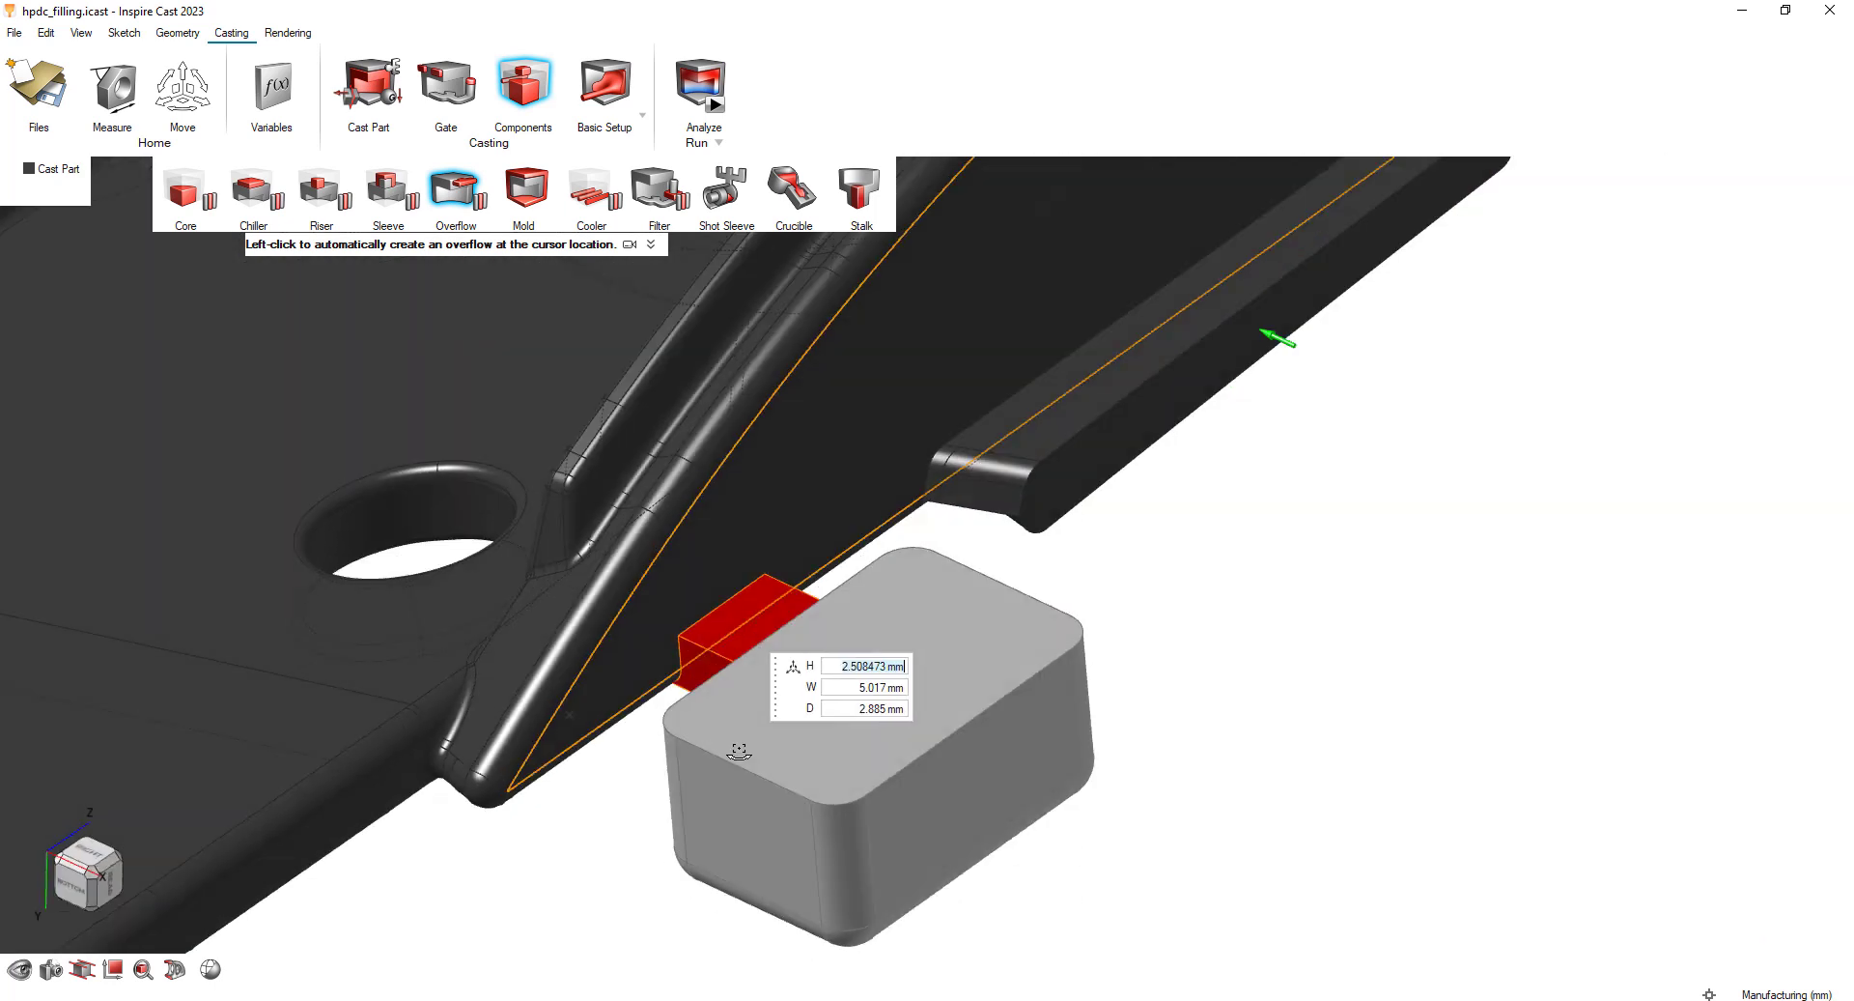
key("Tab")
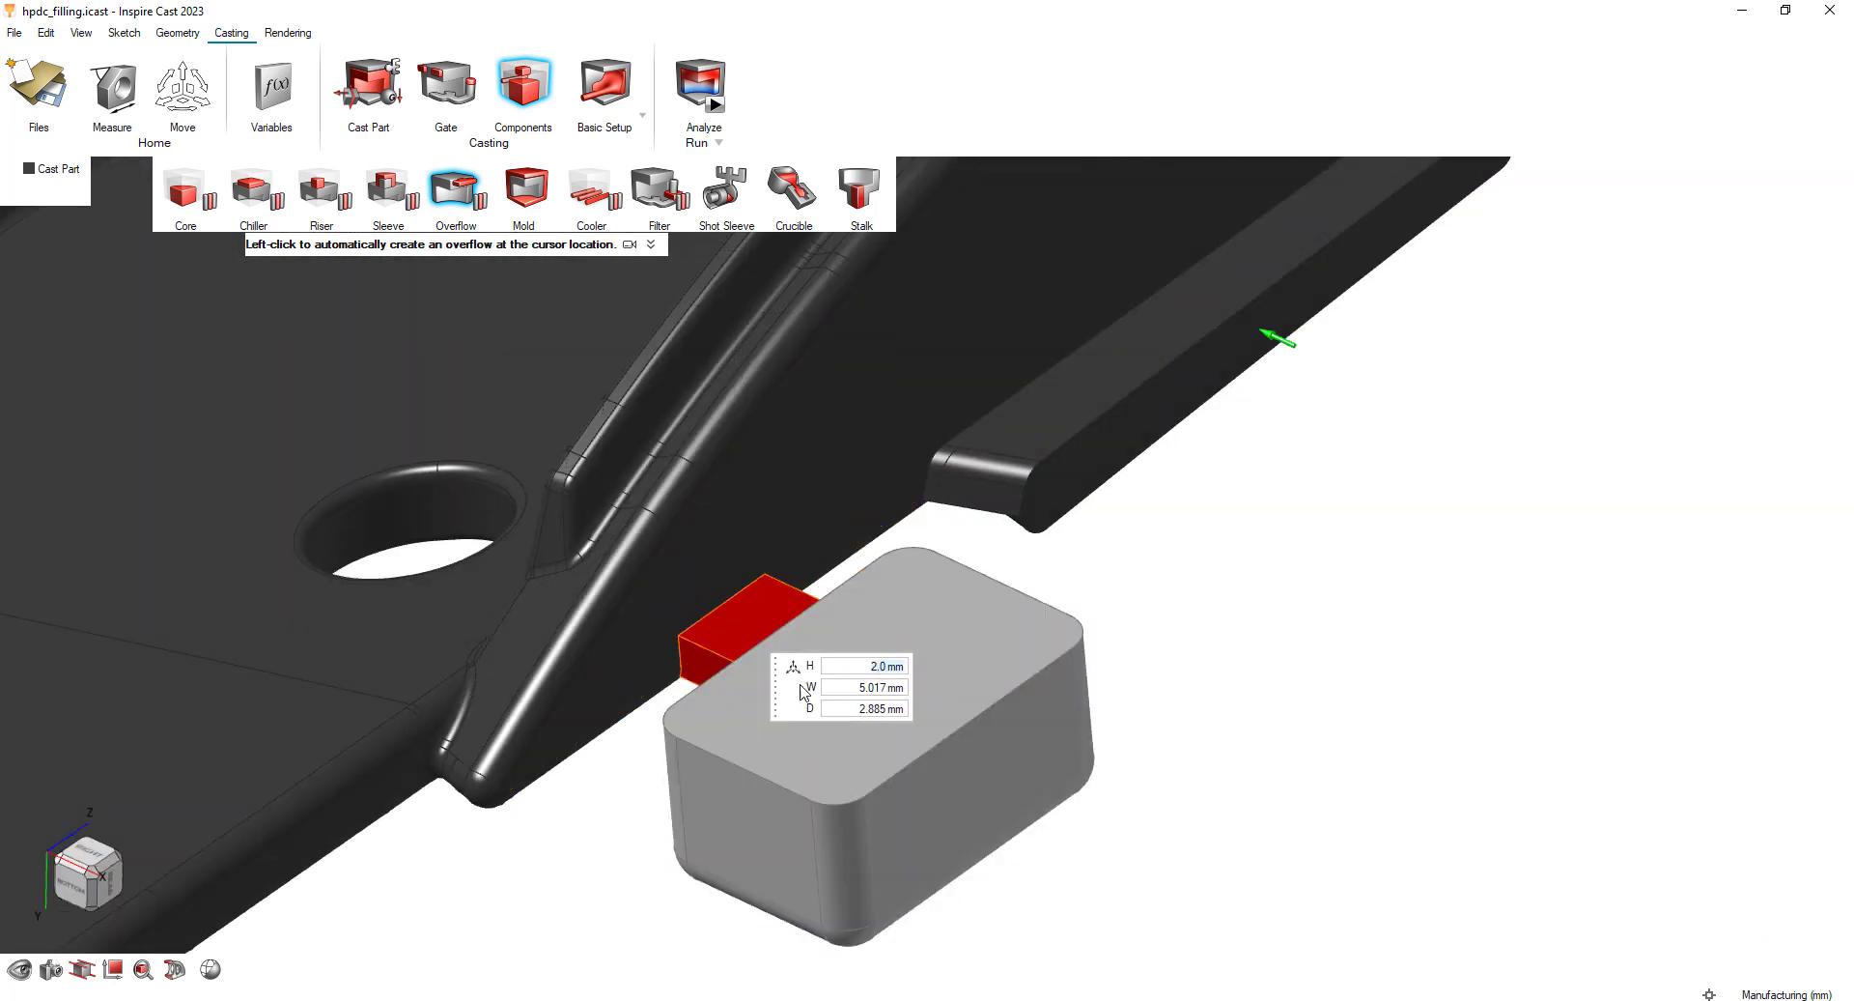
type("7")
key("Return")
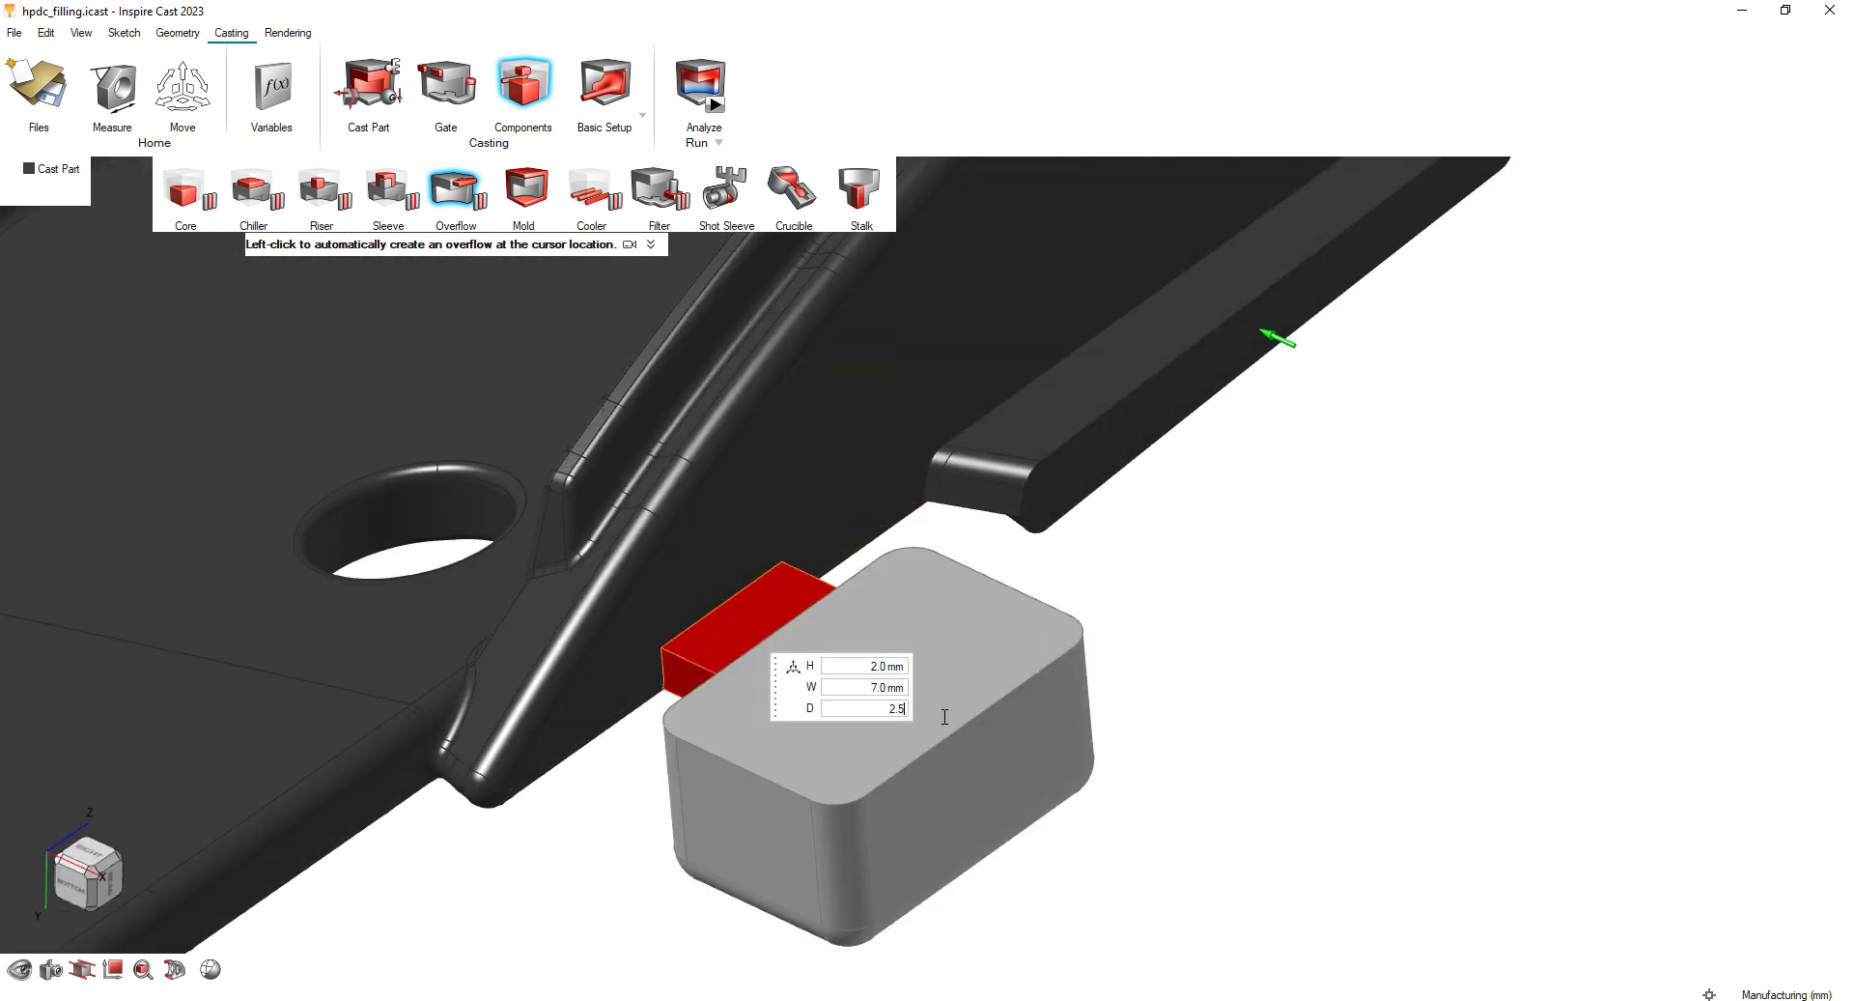
type("mm")
Slide the overflow along the tip edge and set its reservoir height to 5 mm.
left_click(681, 639)
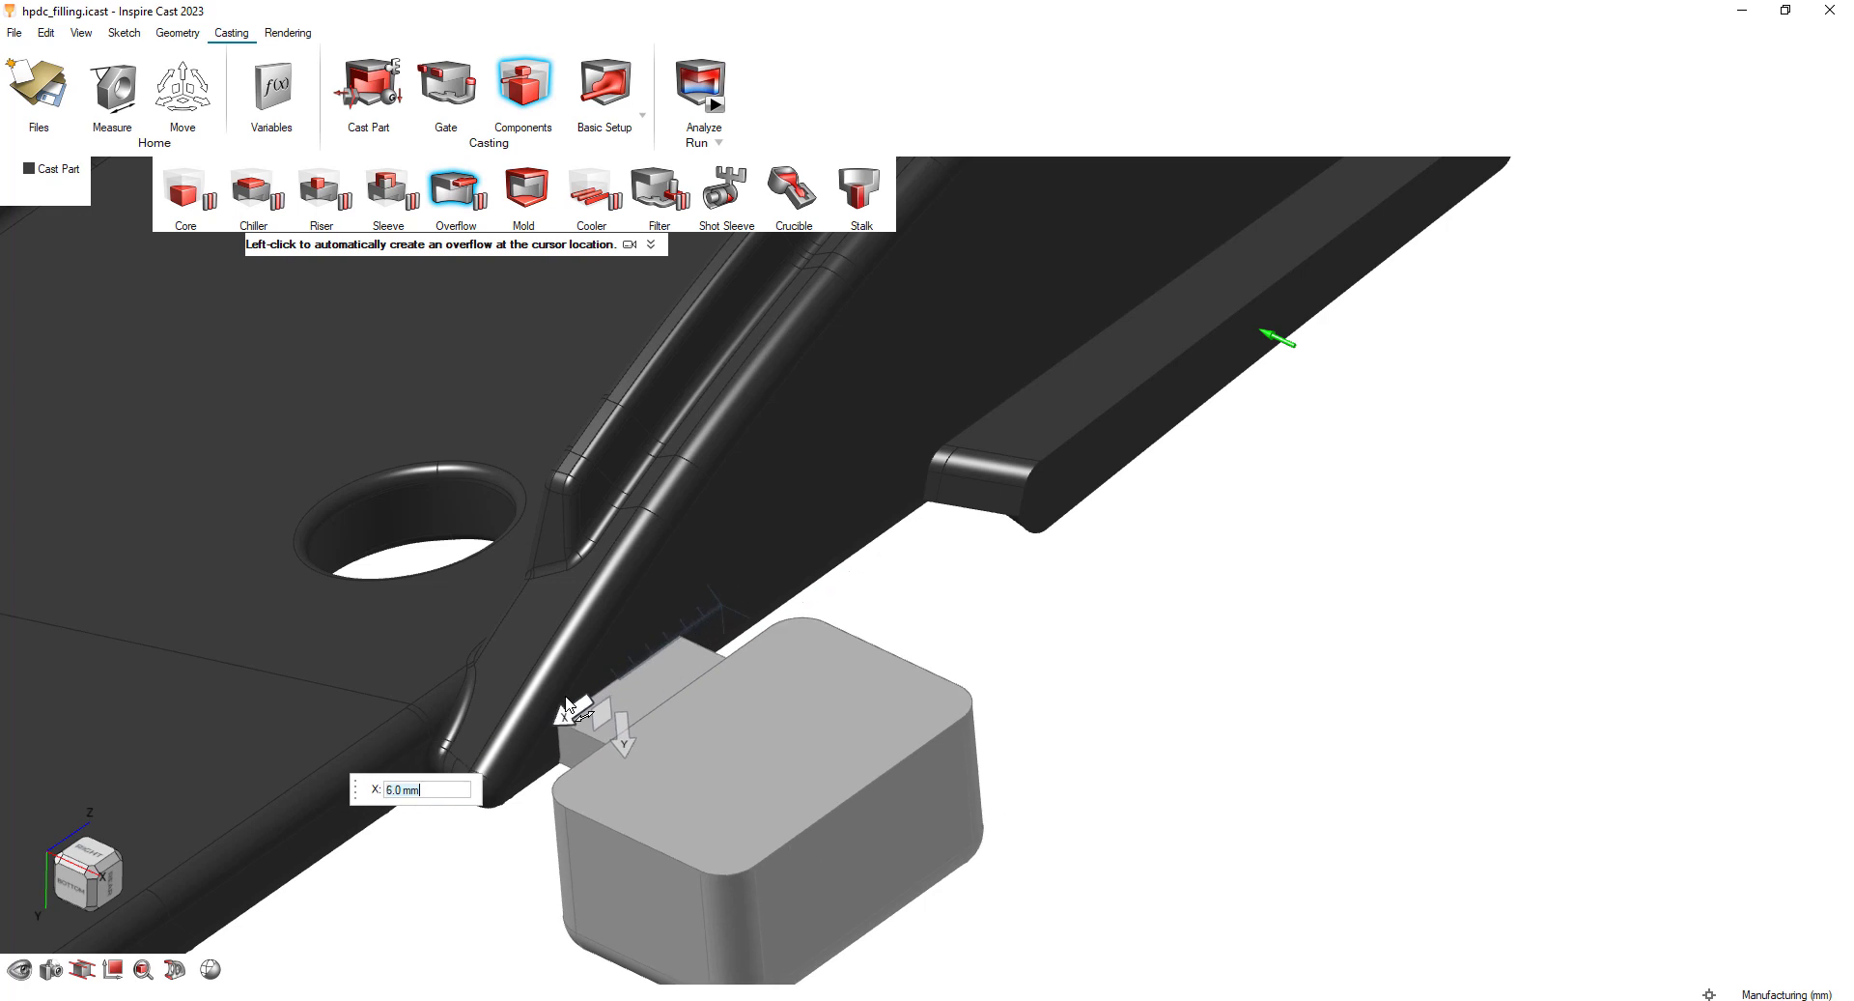
left_click_drag(681, 643, 559, 734)
left_click(848, 744)
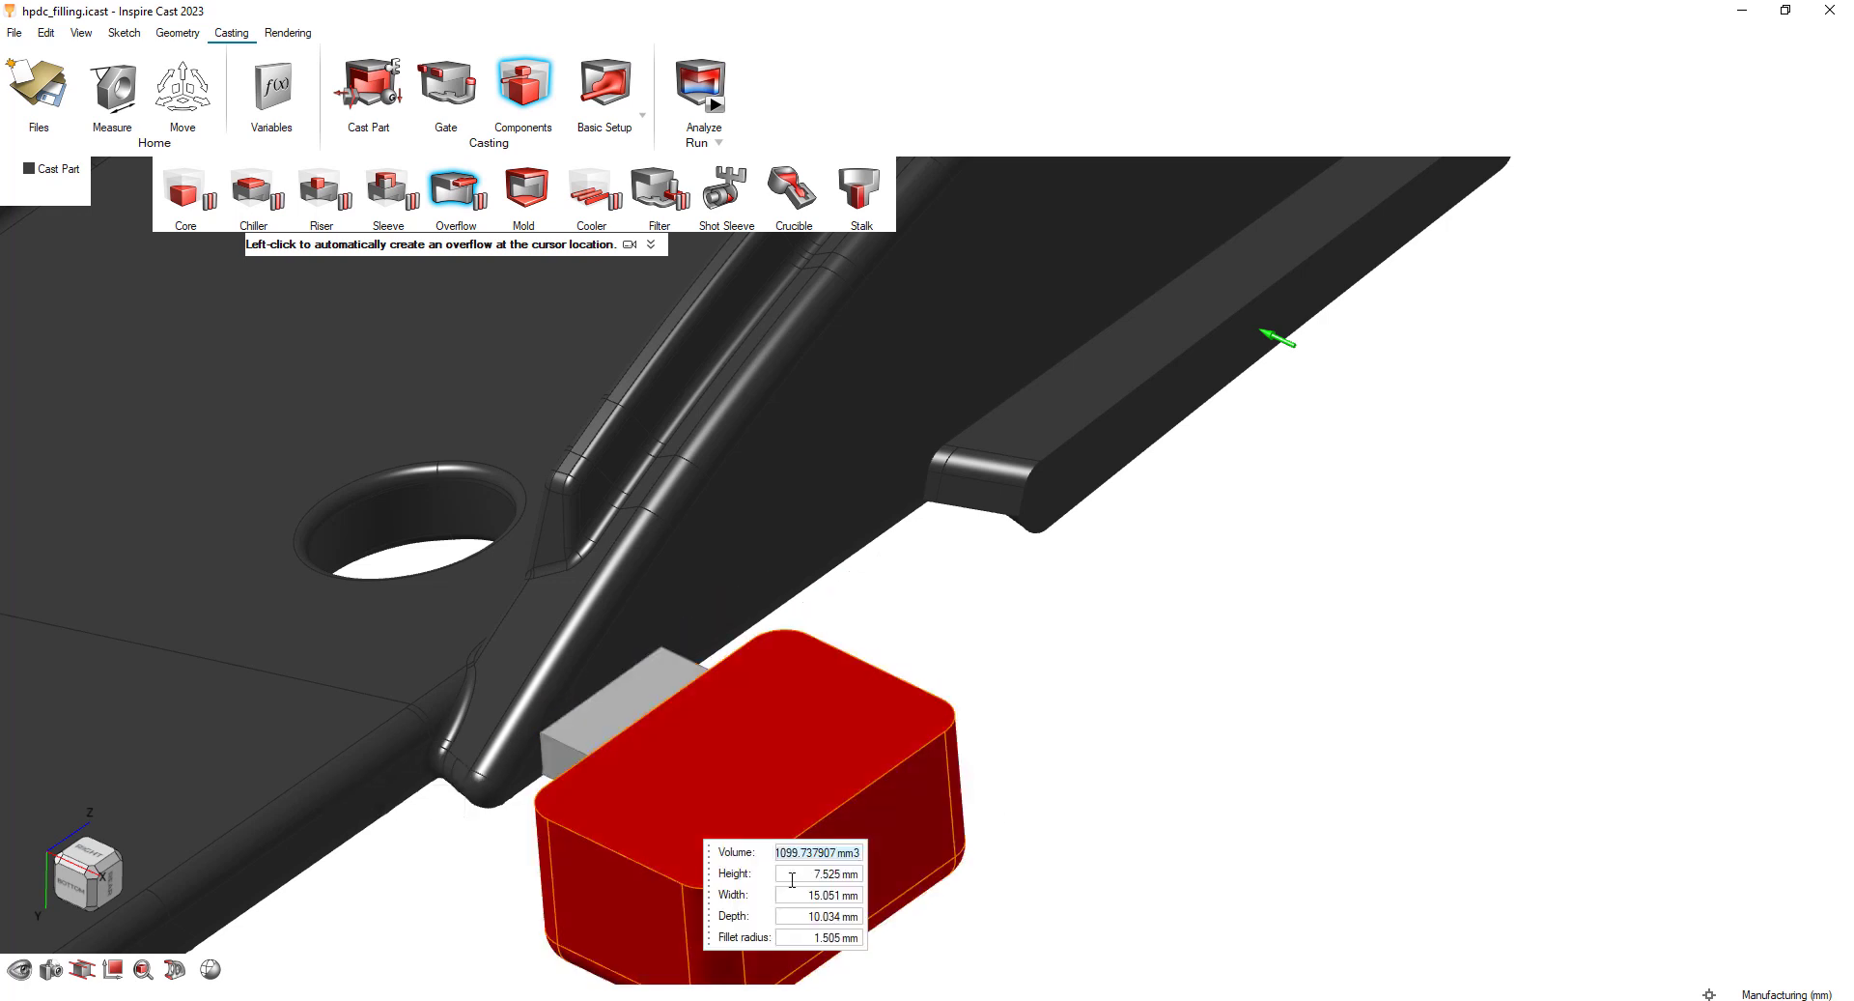
type("5")
key("Return")
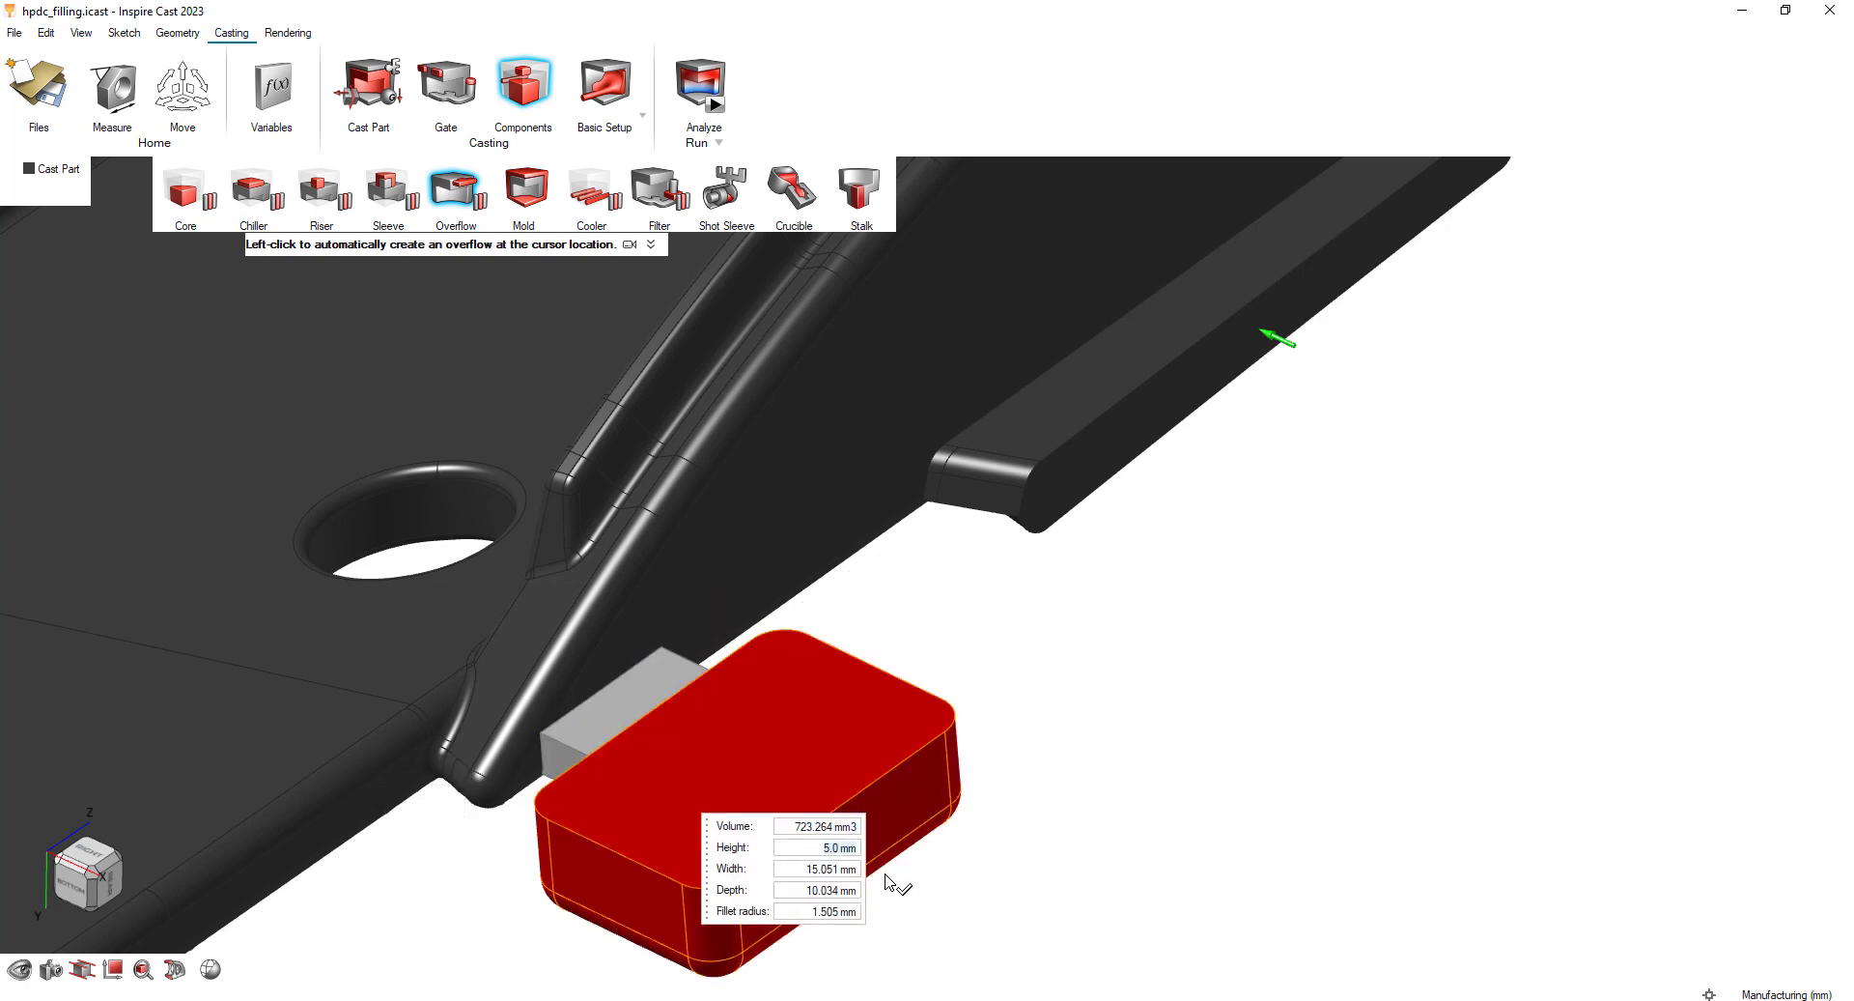
Add another overflow on the edge near the tip with a 1.5 mm high, 7 mm wide gate.
right_click(1035, 746)
left_click(1027, 738)
scroll(869, 776, "down", 5)
scroll(638, 508, "up", 5)
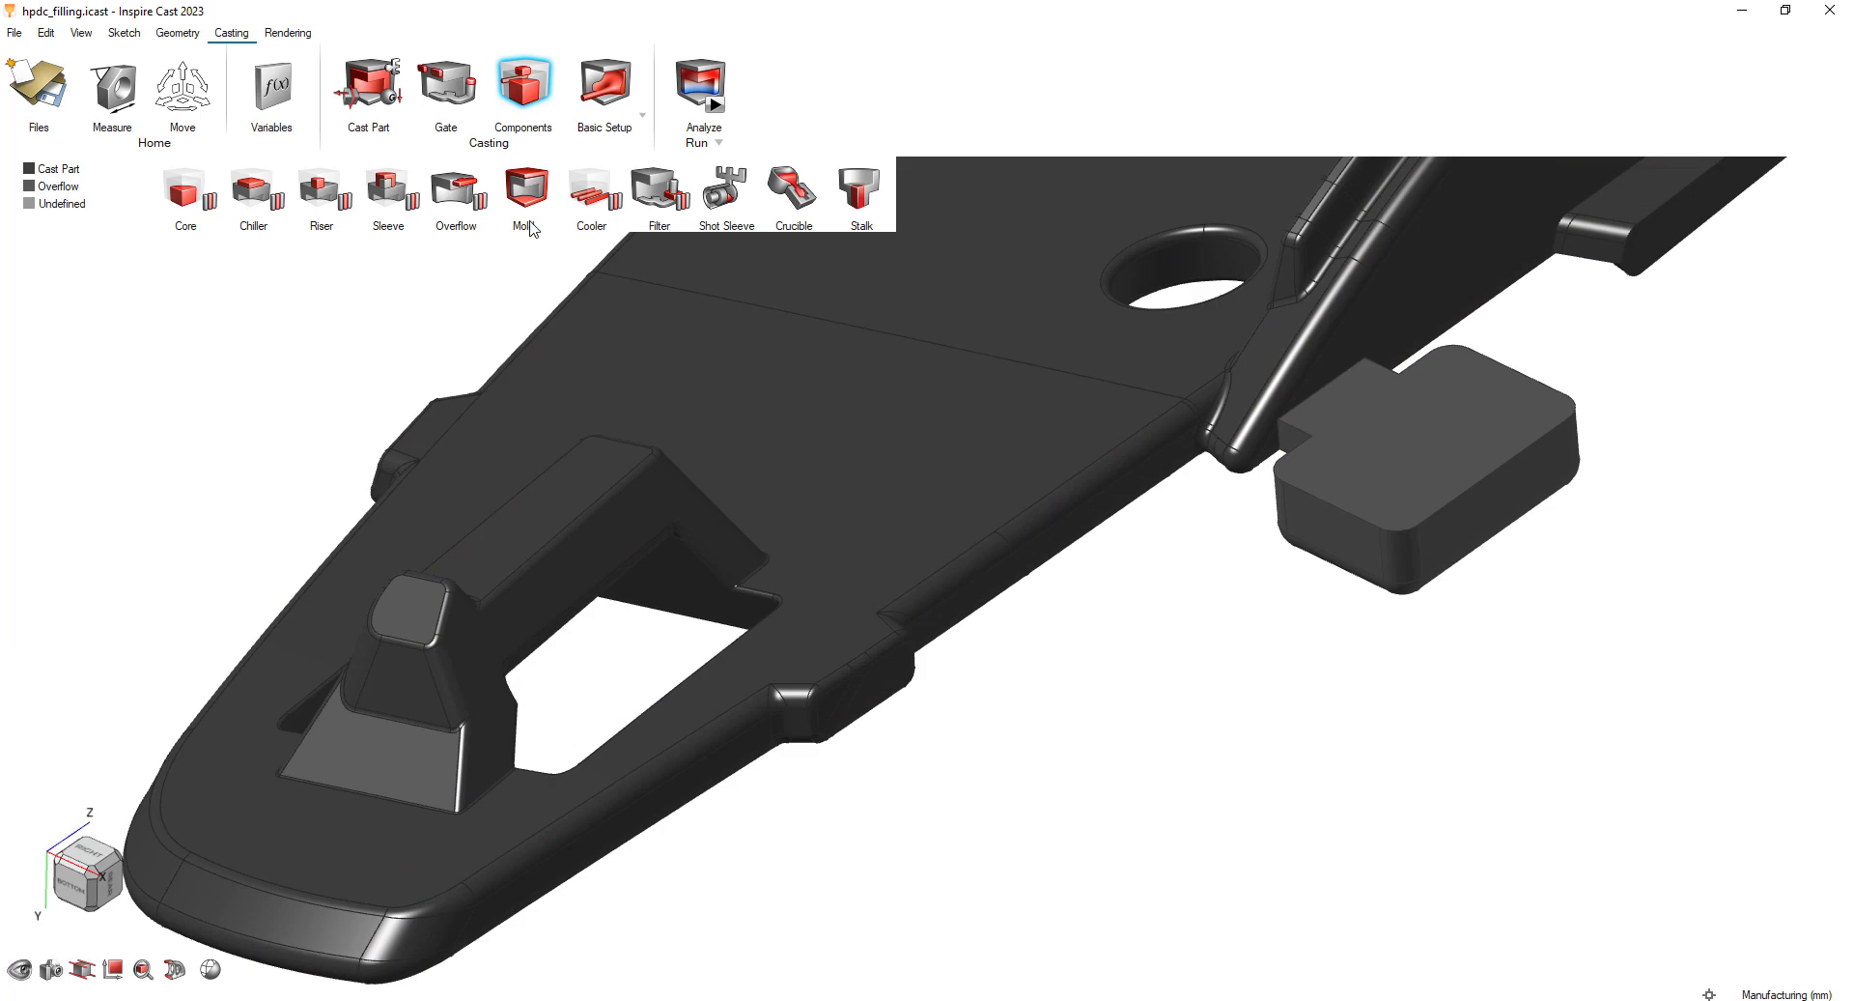
left_click(456, 188)
scroll(579, 841, "up", 5)
left_click(559, 819)
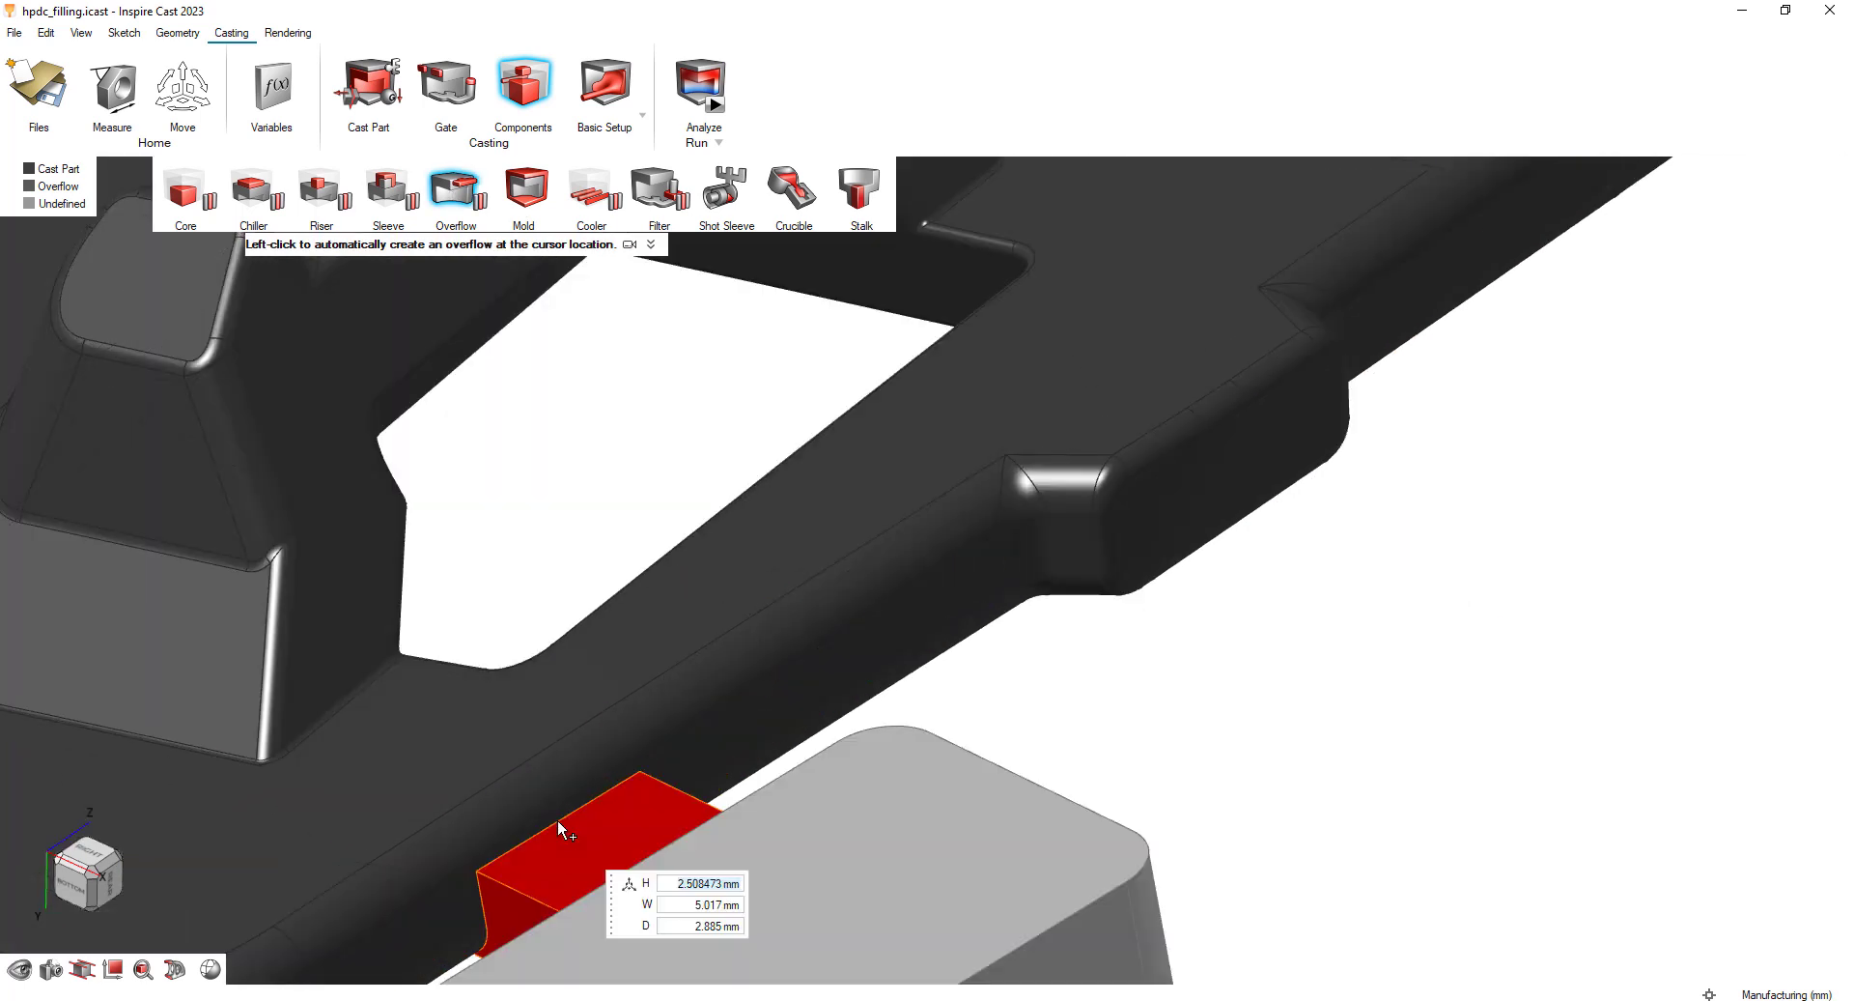
type("1.5")
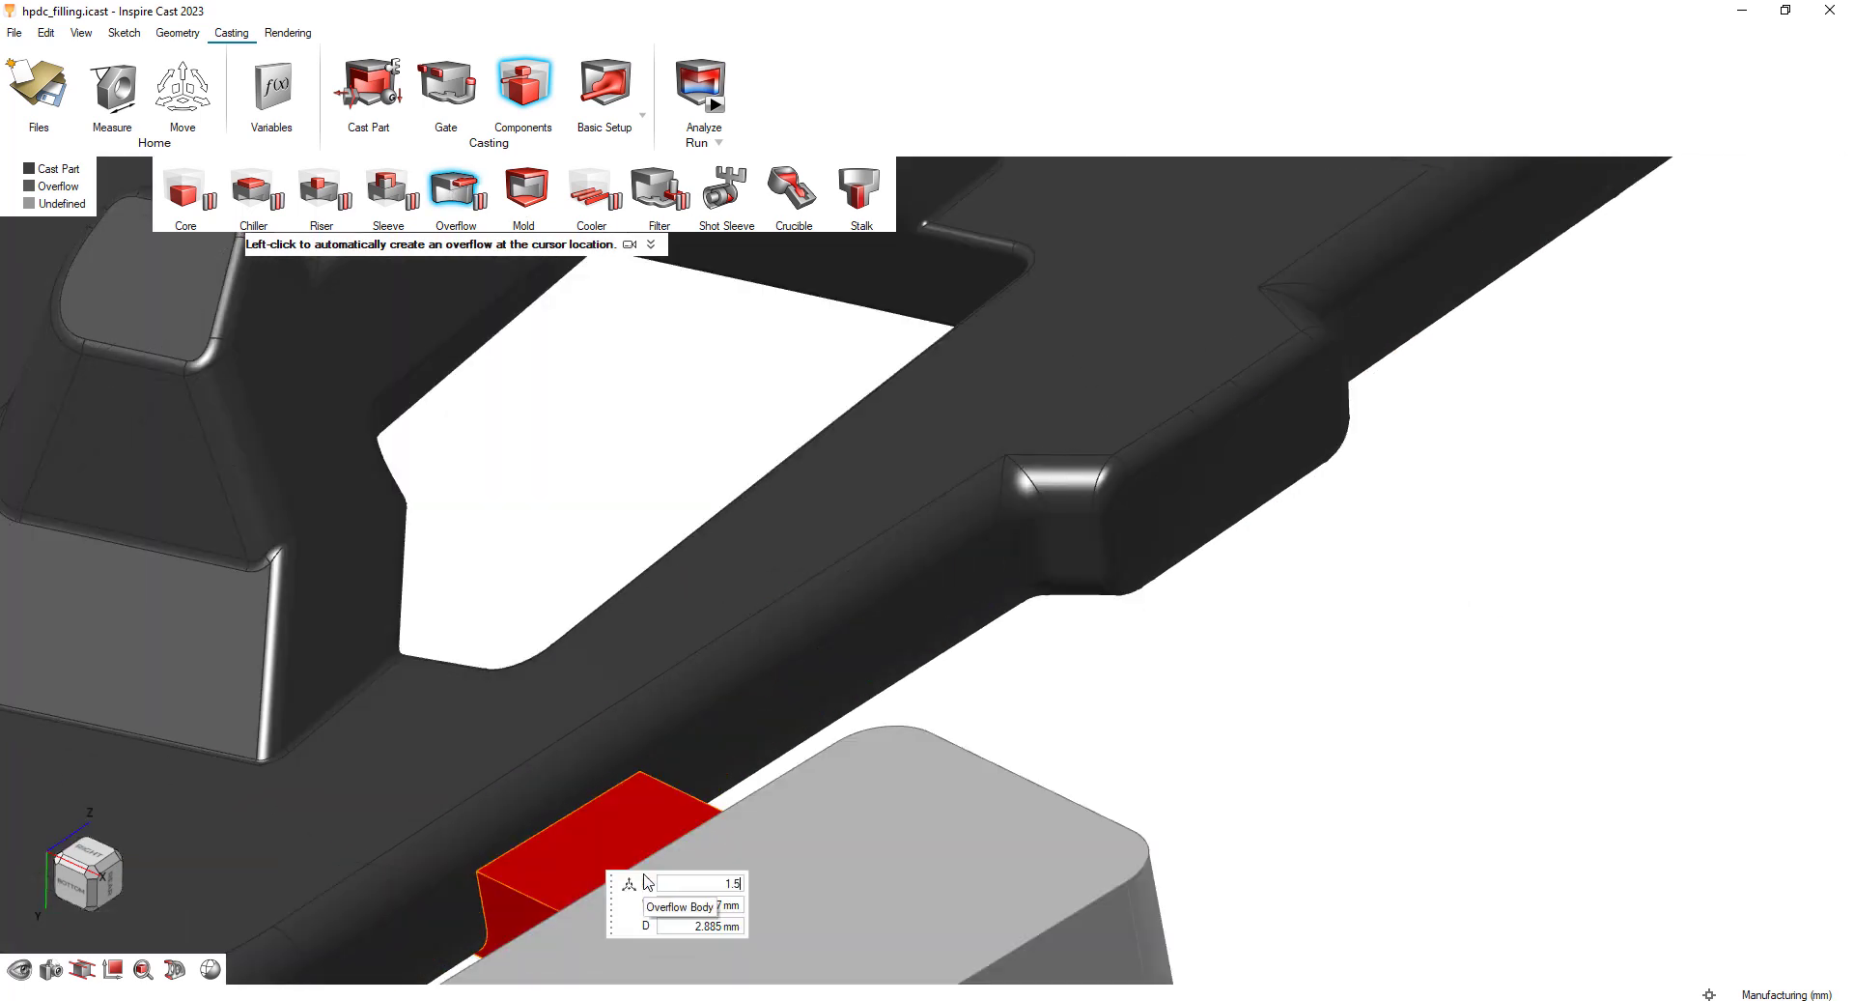
key("Return")
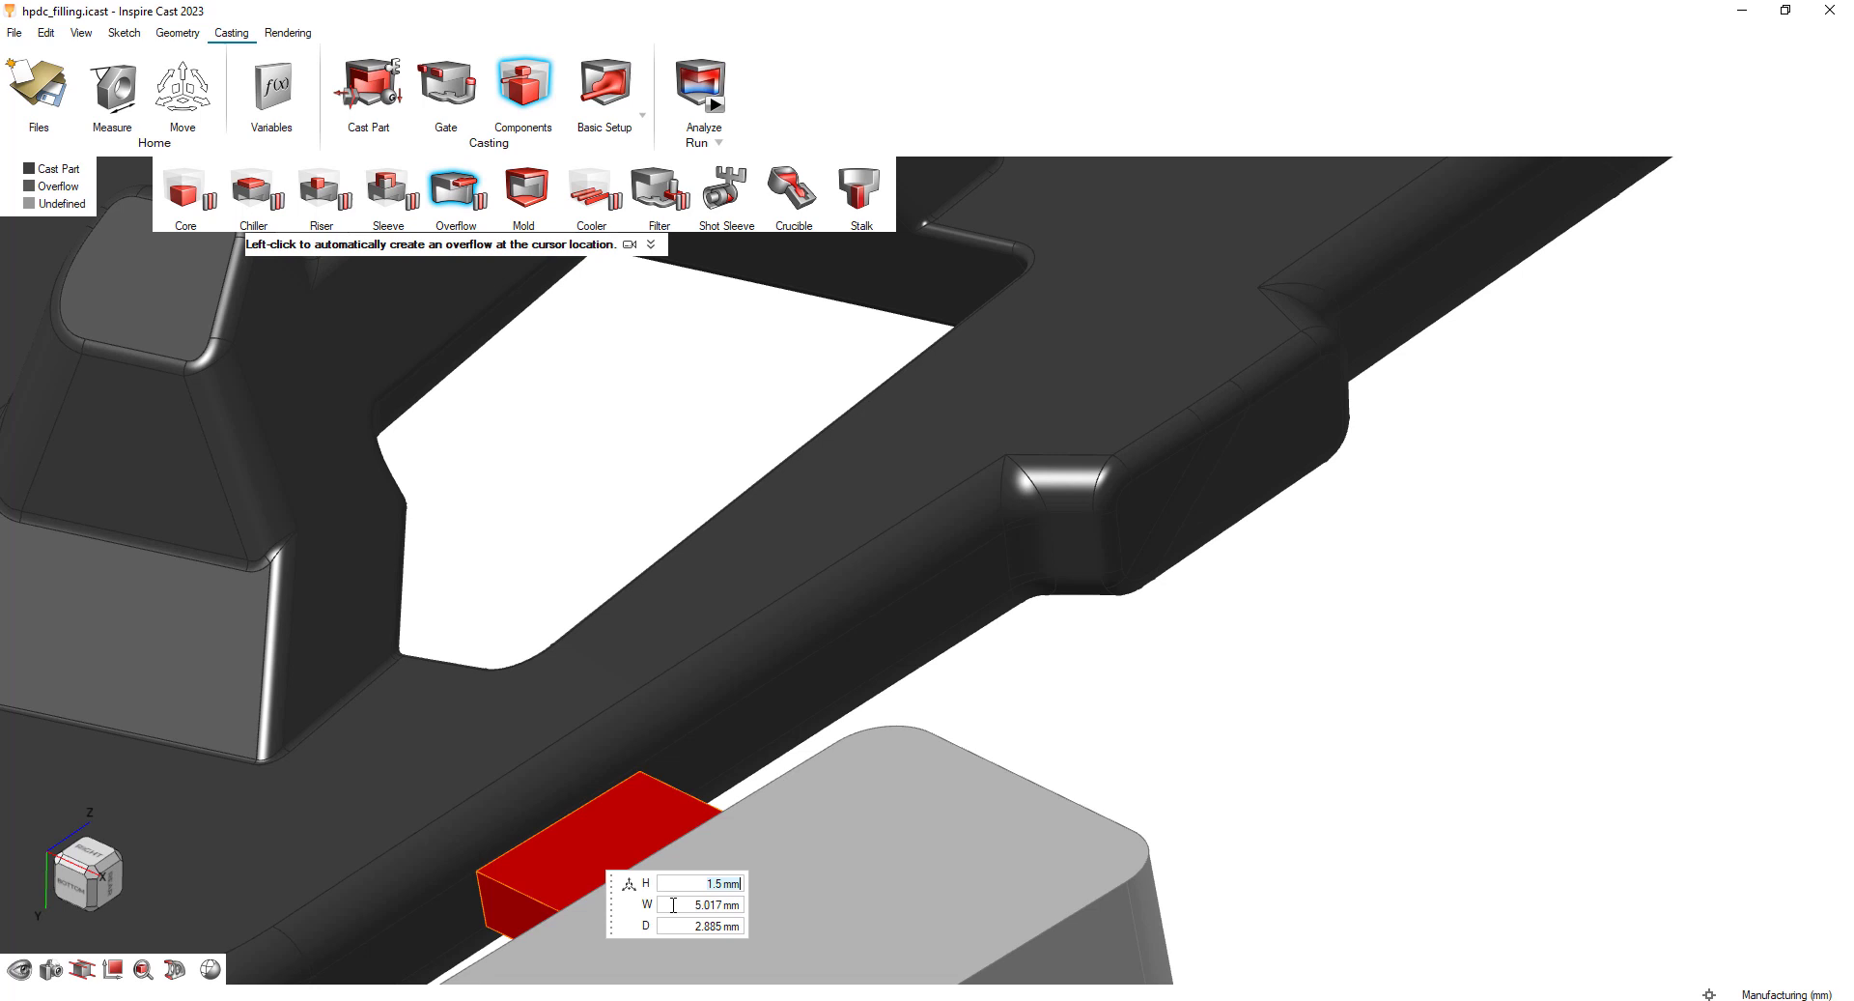
left_click(672, 903)
type("7")
key("Return")
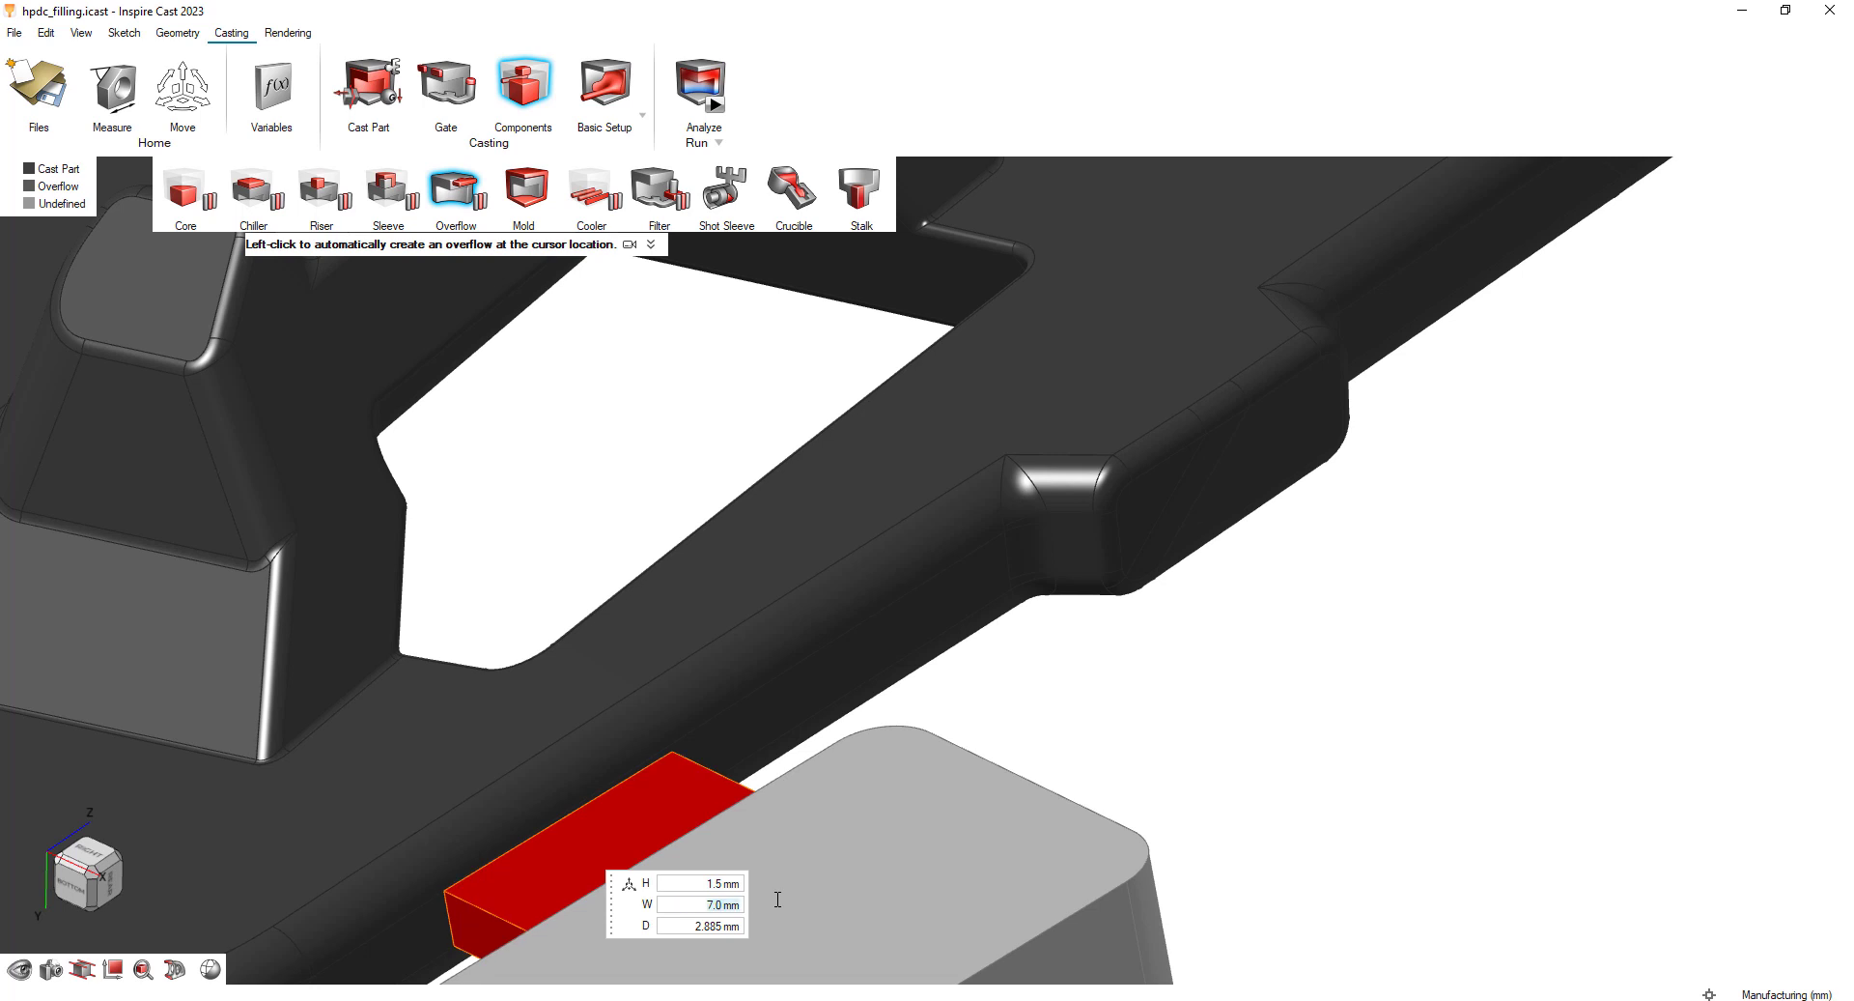
scroll(869, 725, "down", 3)
scroll(832, 761, "down", 2)
Size the overflow body to a 900 mm³ volume, moving on to its width and depth values.
left_click(827, 769)
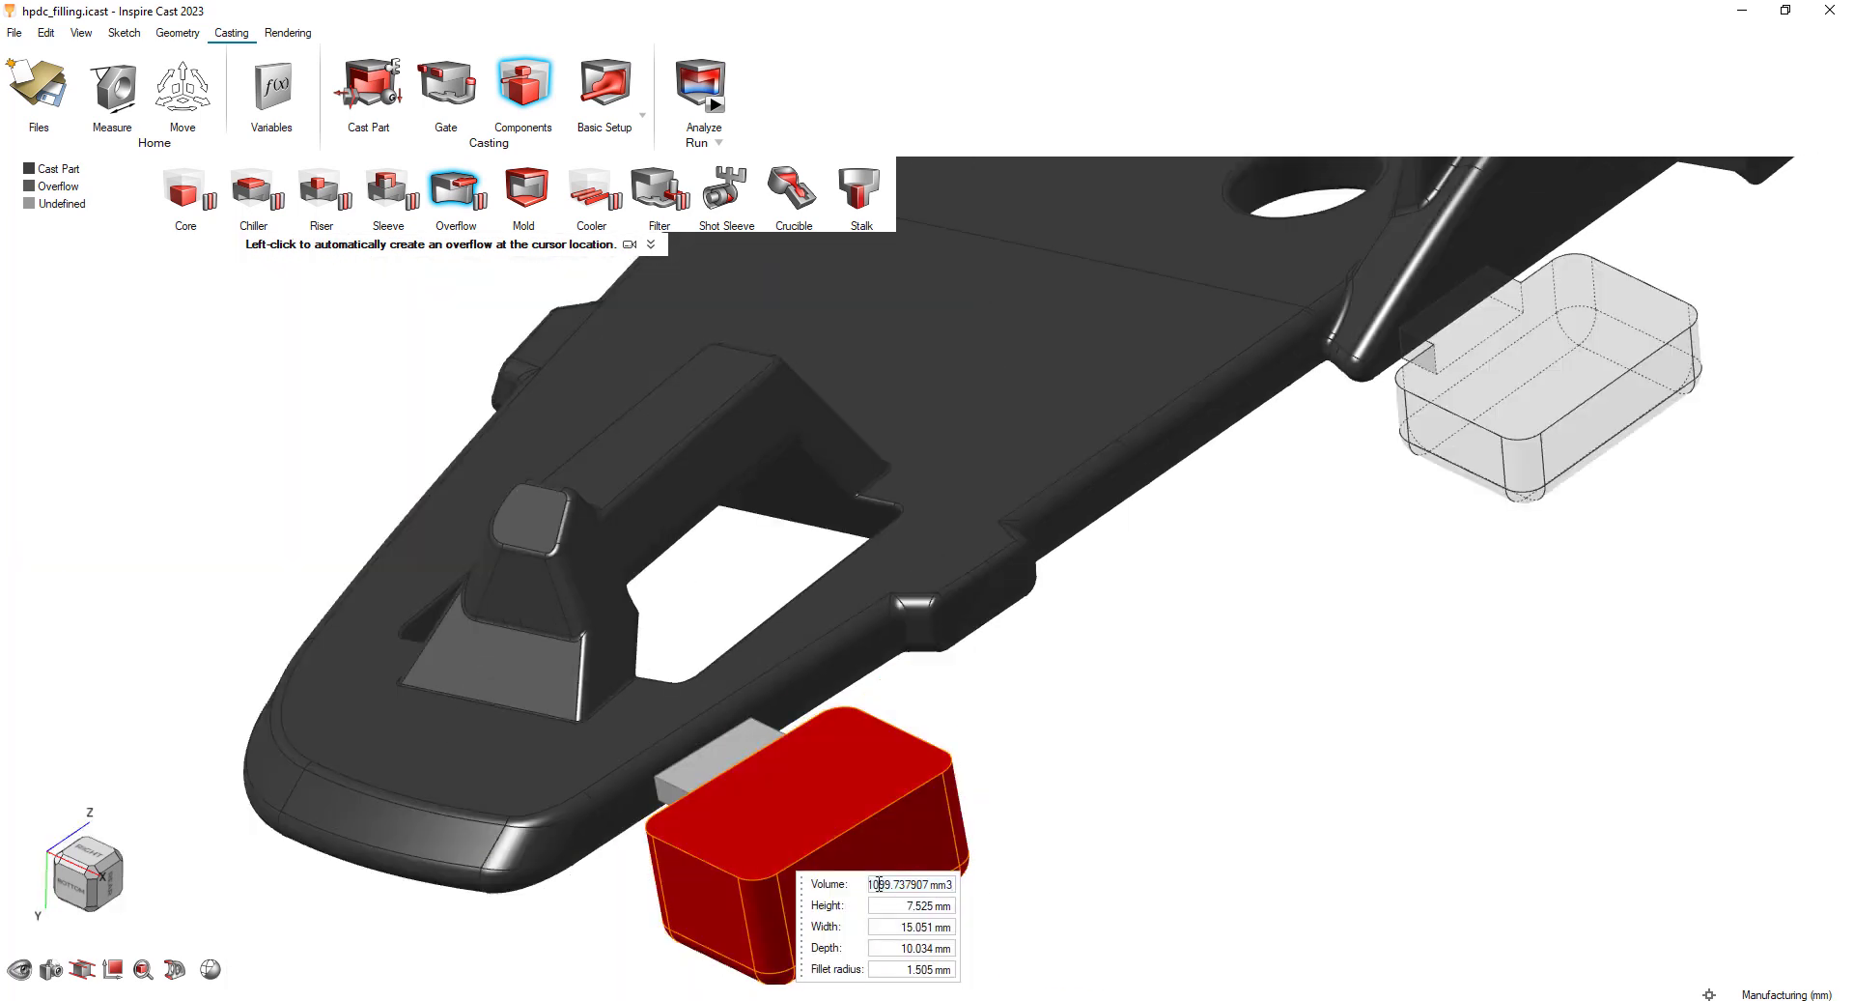
key("BackSpace")
type("900.0")
key("Return")
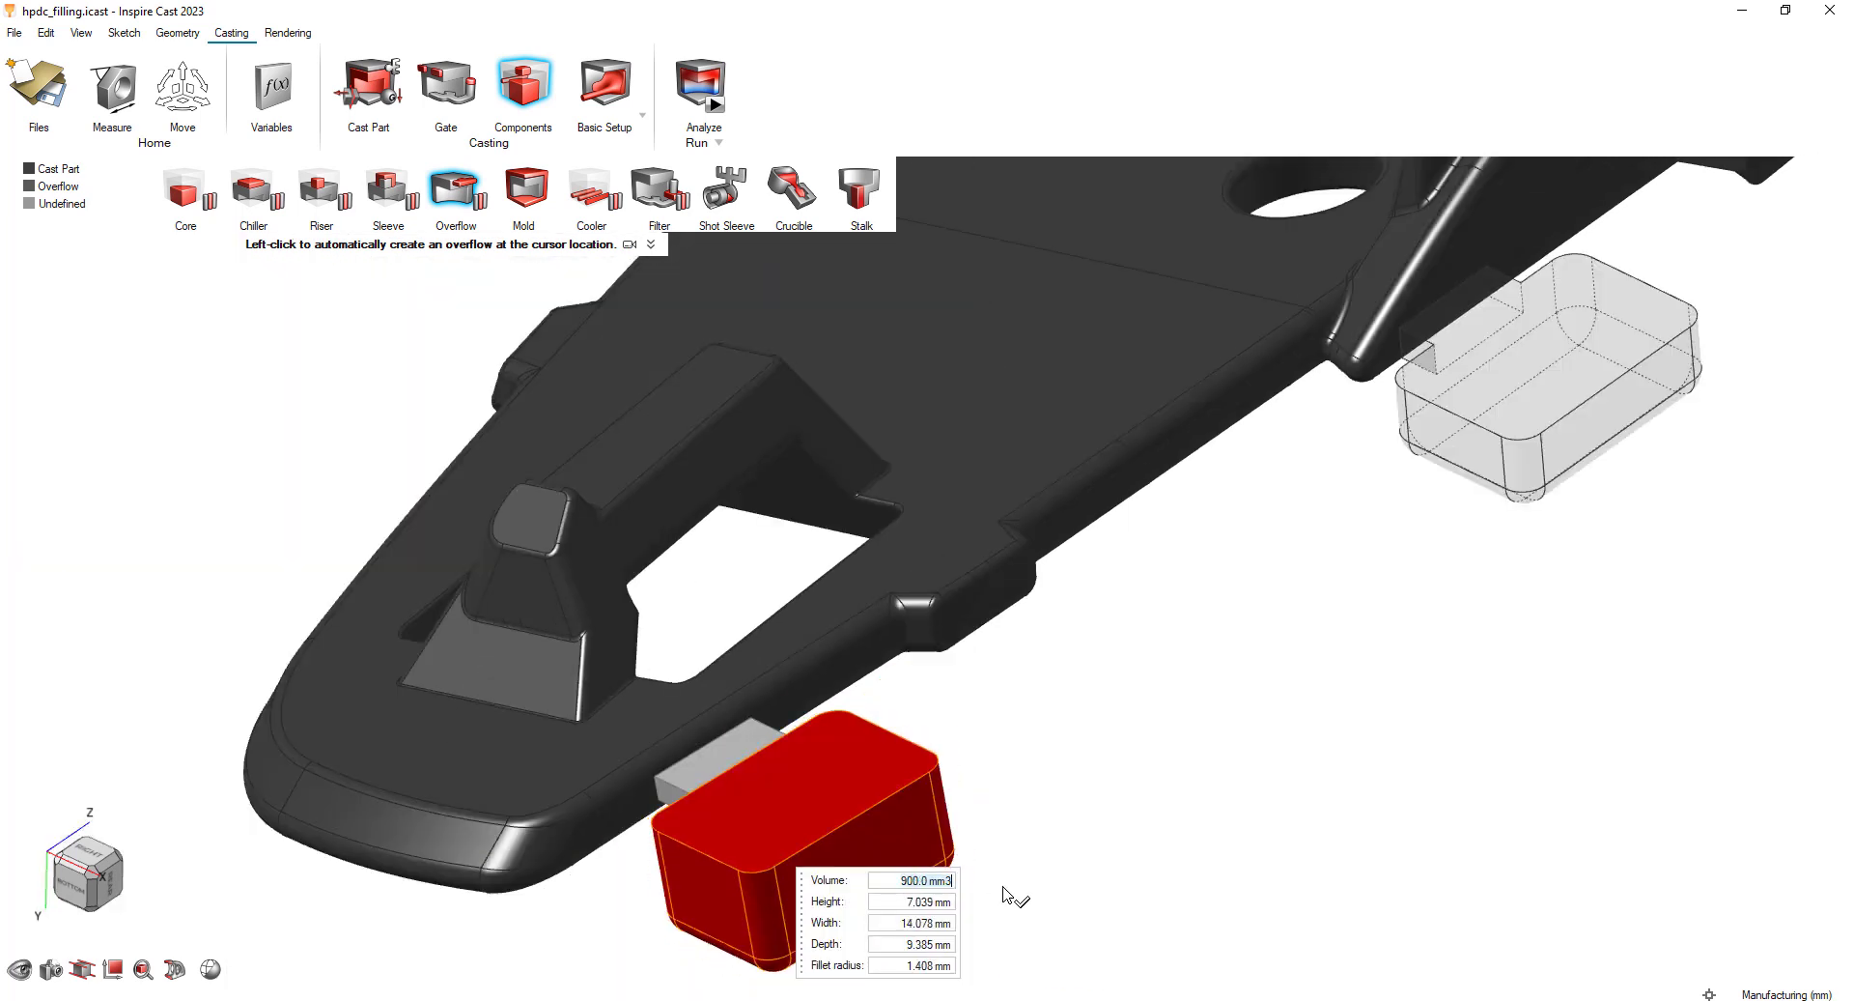
key("Tab")
key("Tab")
key("Tab")
key("Tab")
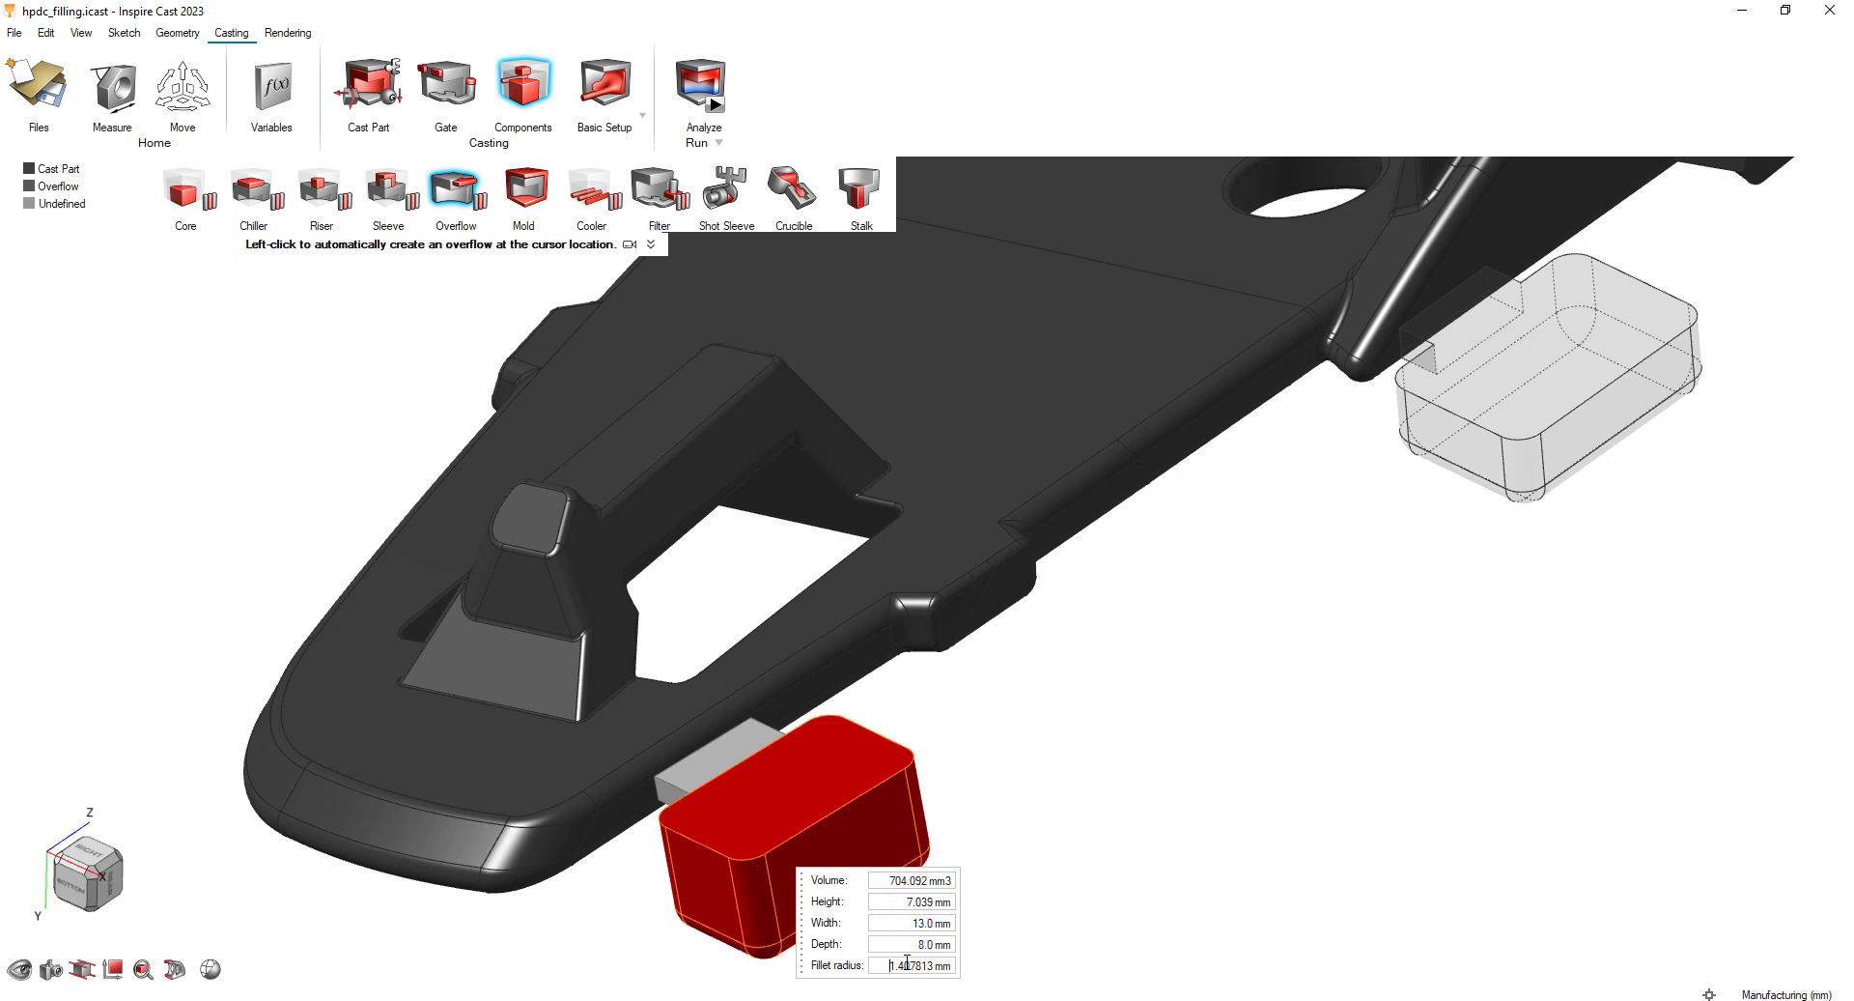
Place a further small overflow near the tip and reposition it along the edge.
right_click(1118, 848)
left_click(1289, 850)
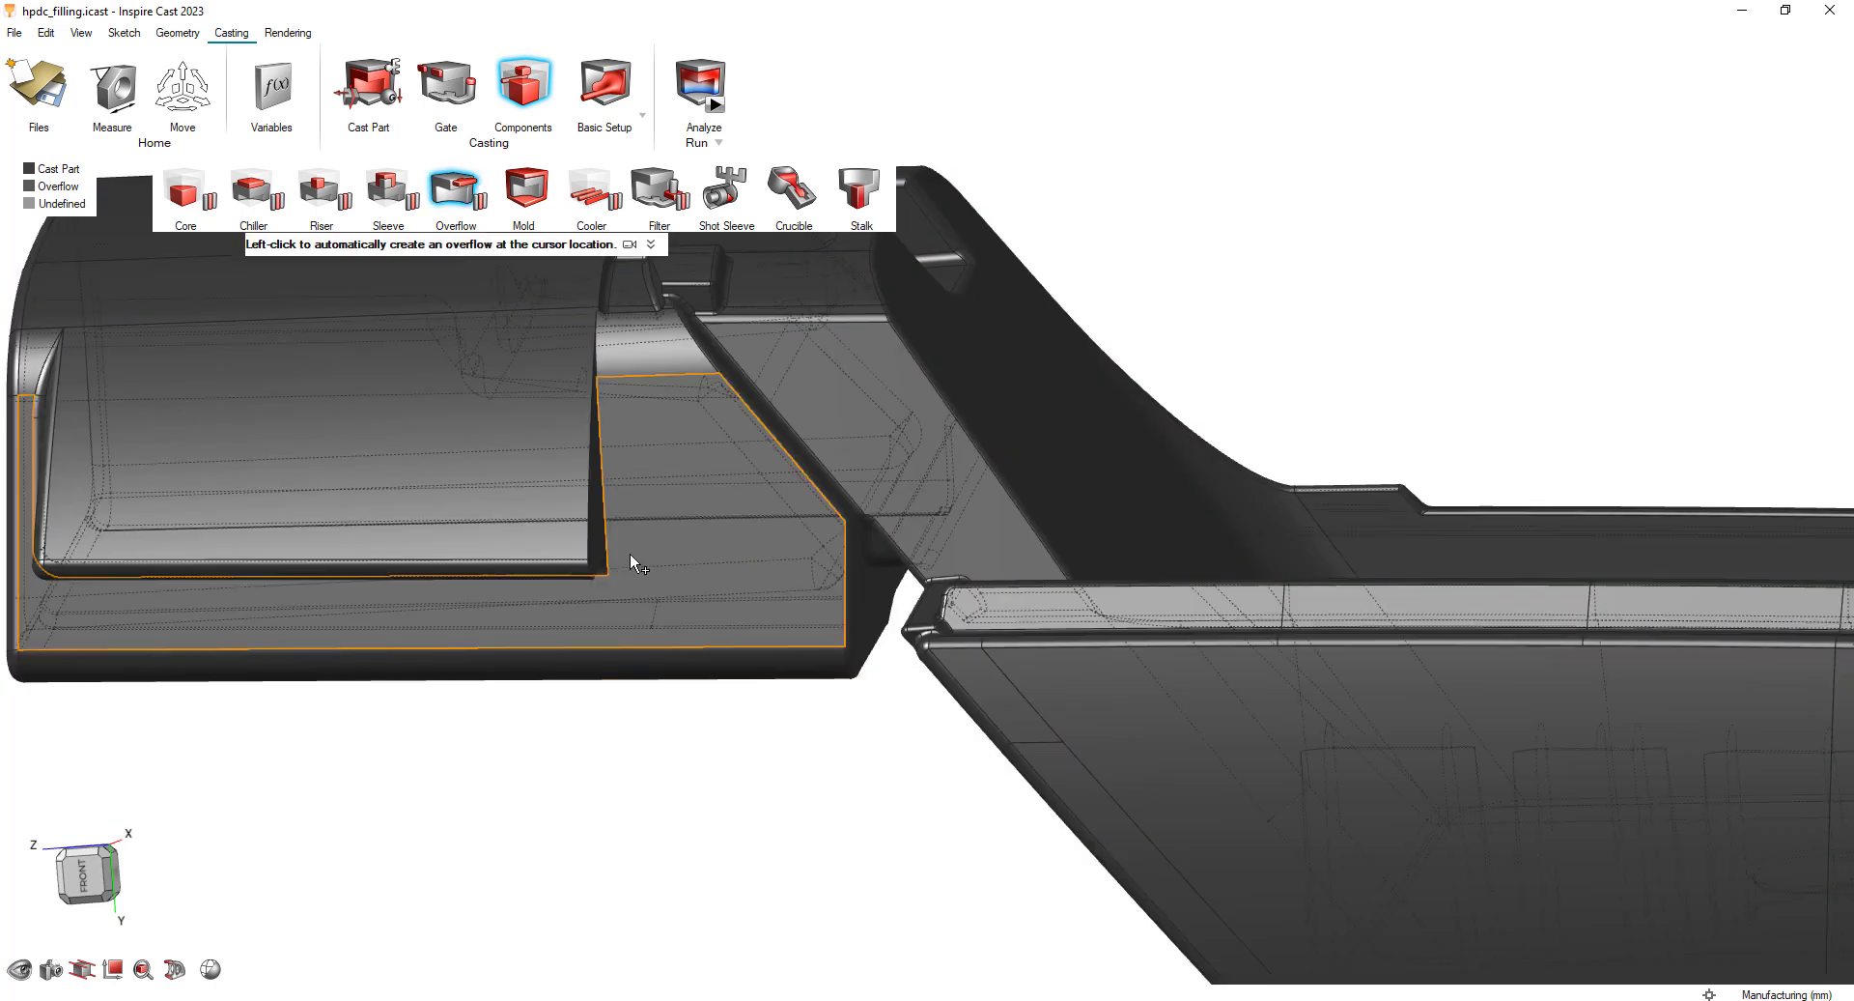
left_click(670, 606)
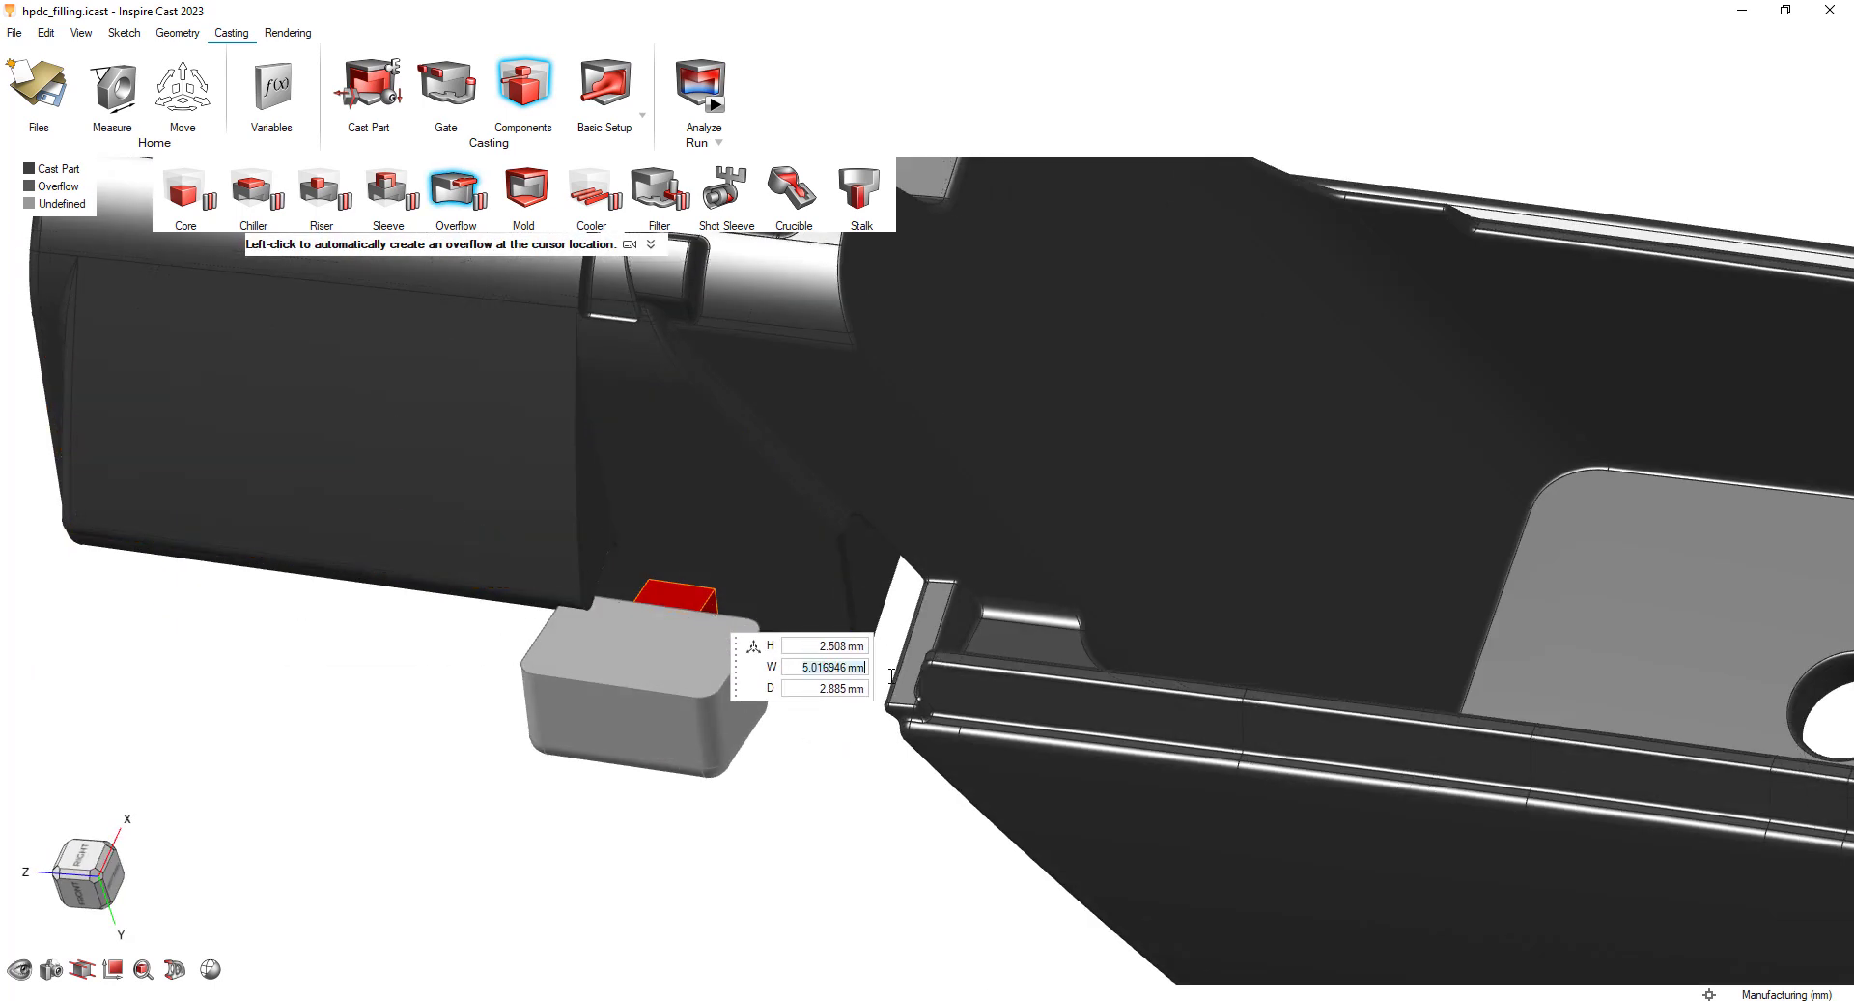
left_click(674, 598)
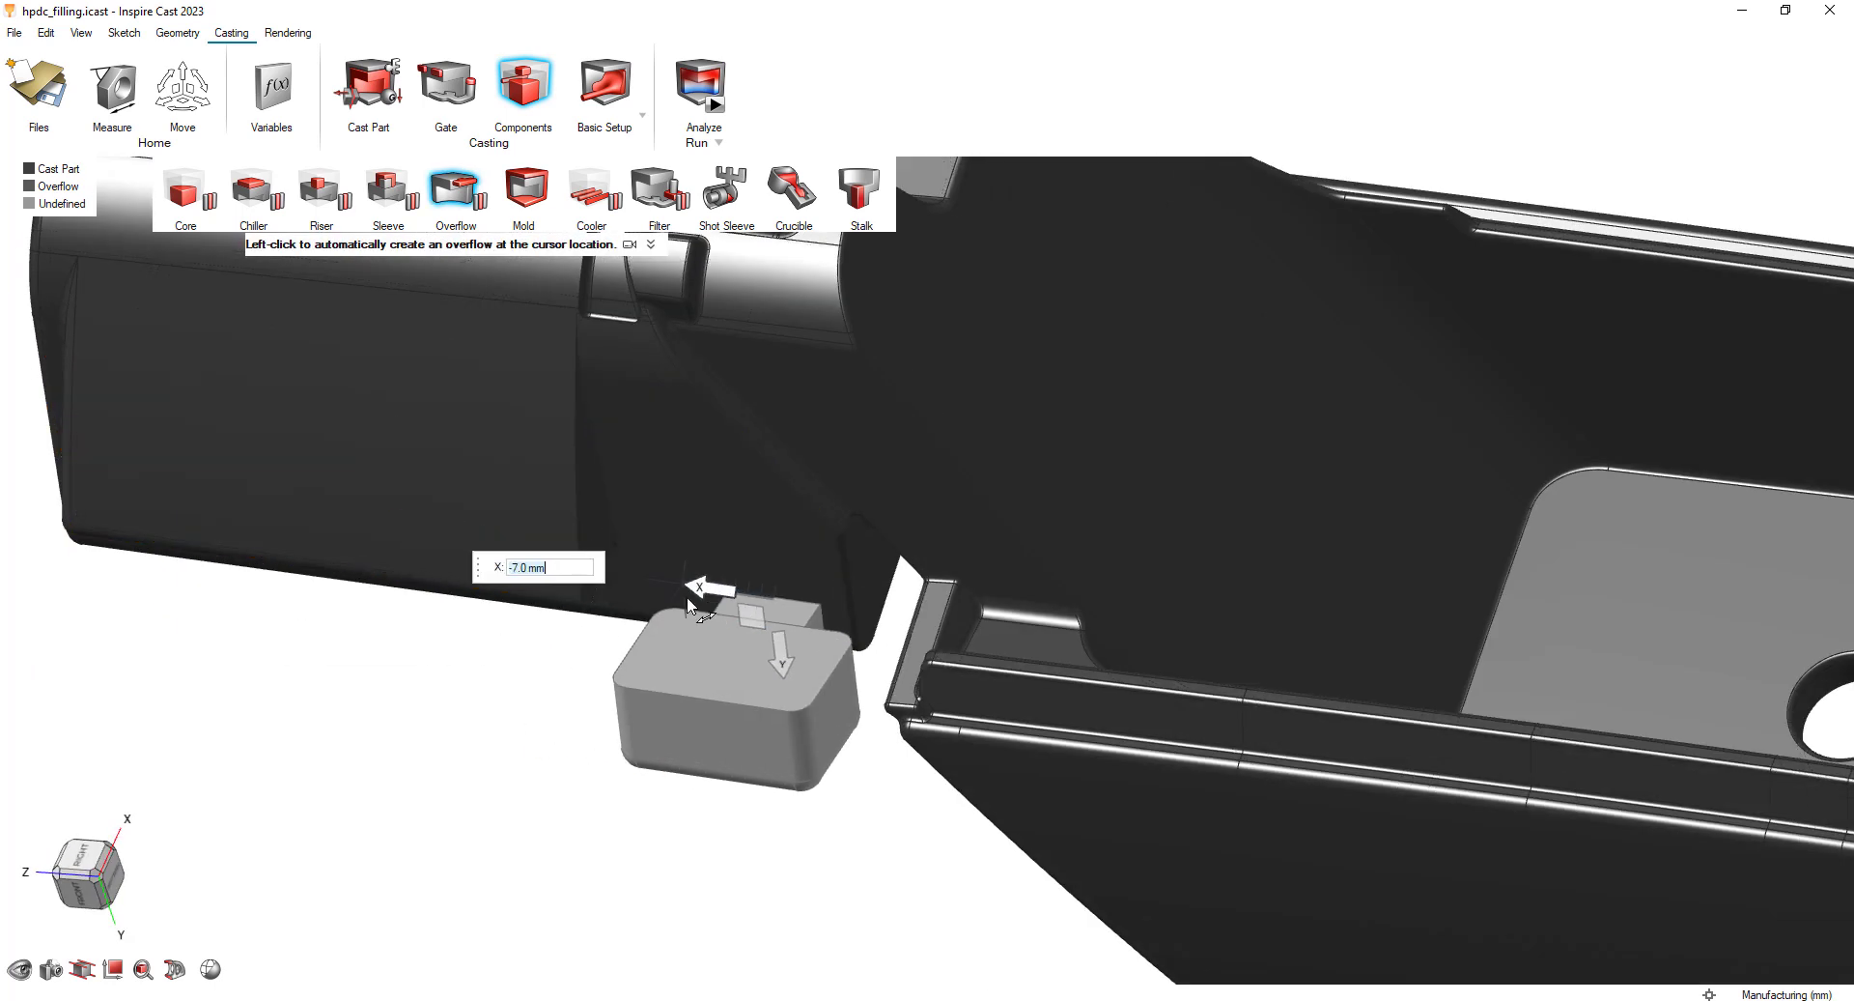
key("Escape")
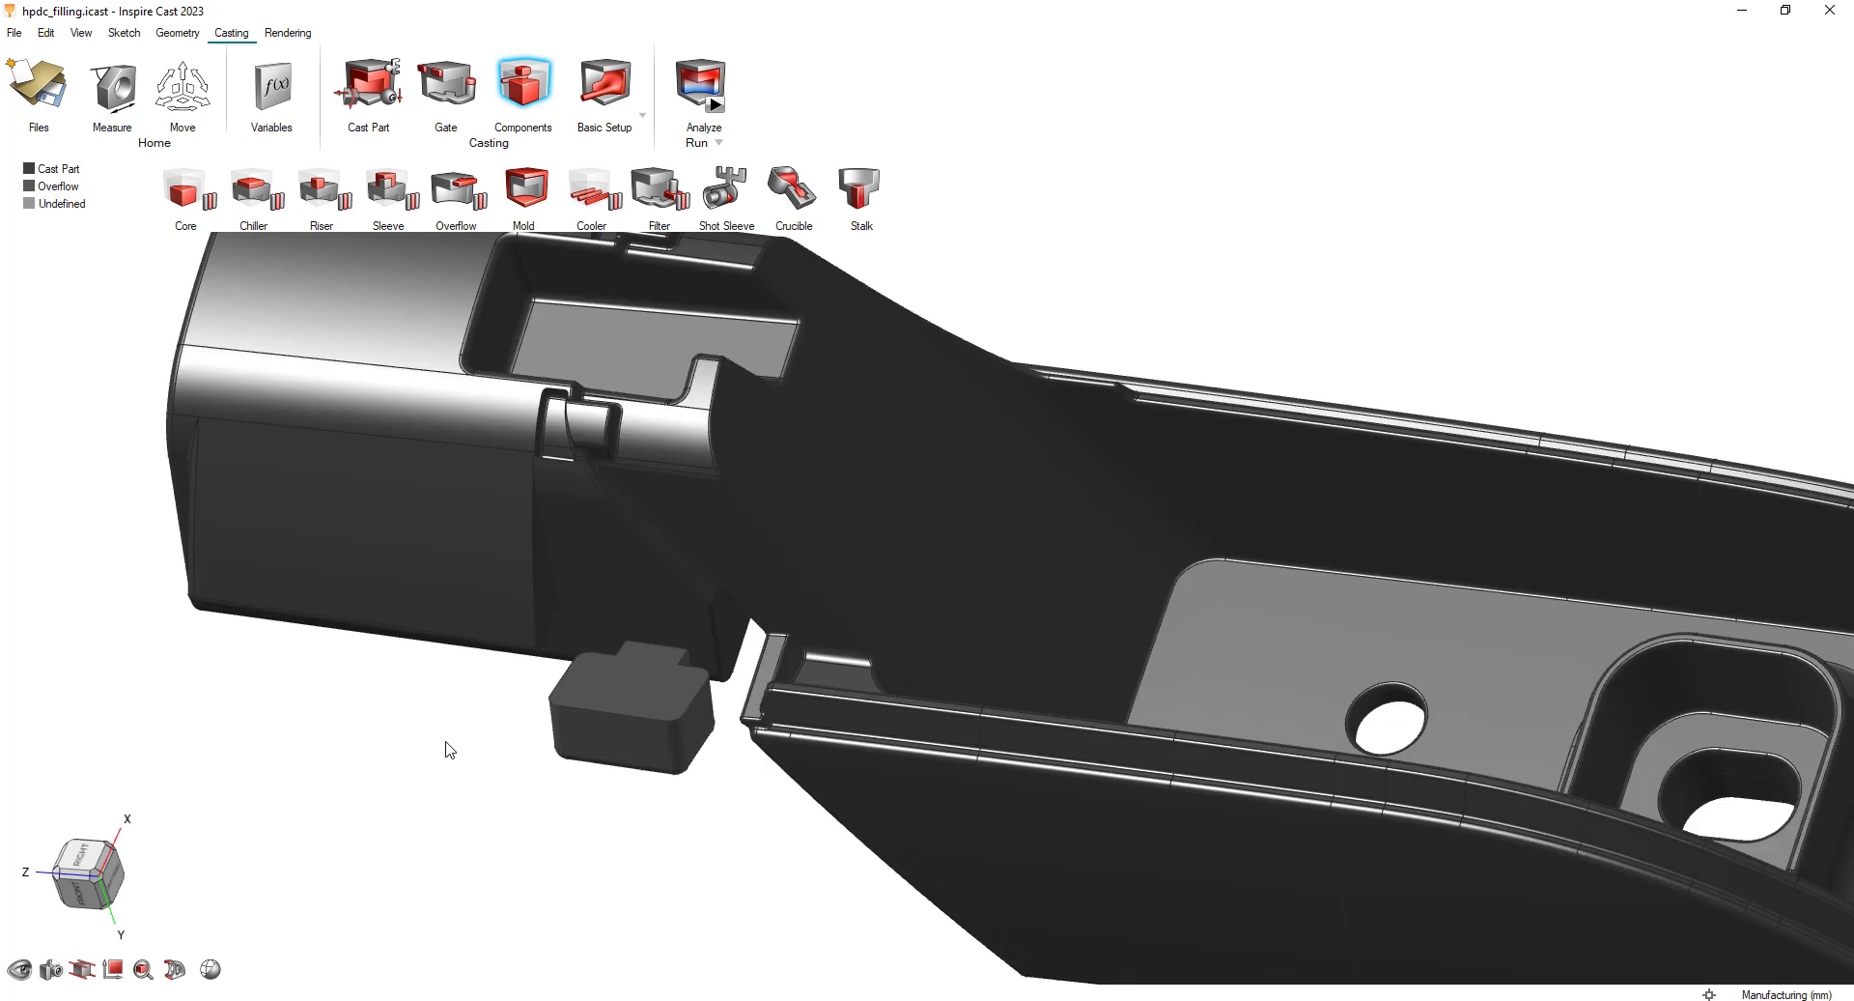
mouse_move(1395, 726)
right_mouse_down()
mouse_move(1097, 630)
mouse_move(1052, 746)
mouse_move(1086, 837)
right_mouse_up()
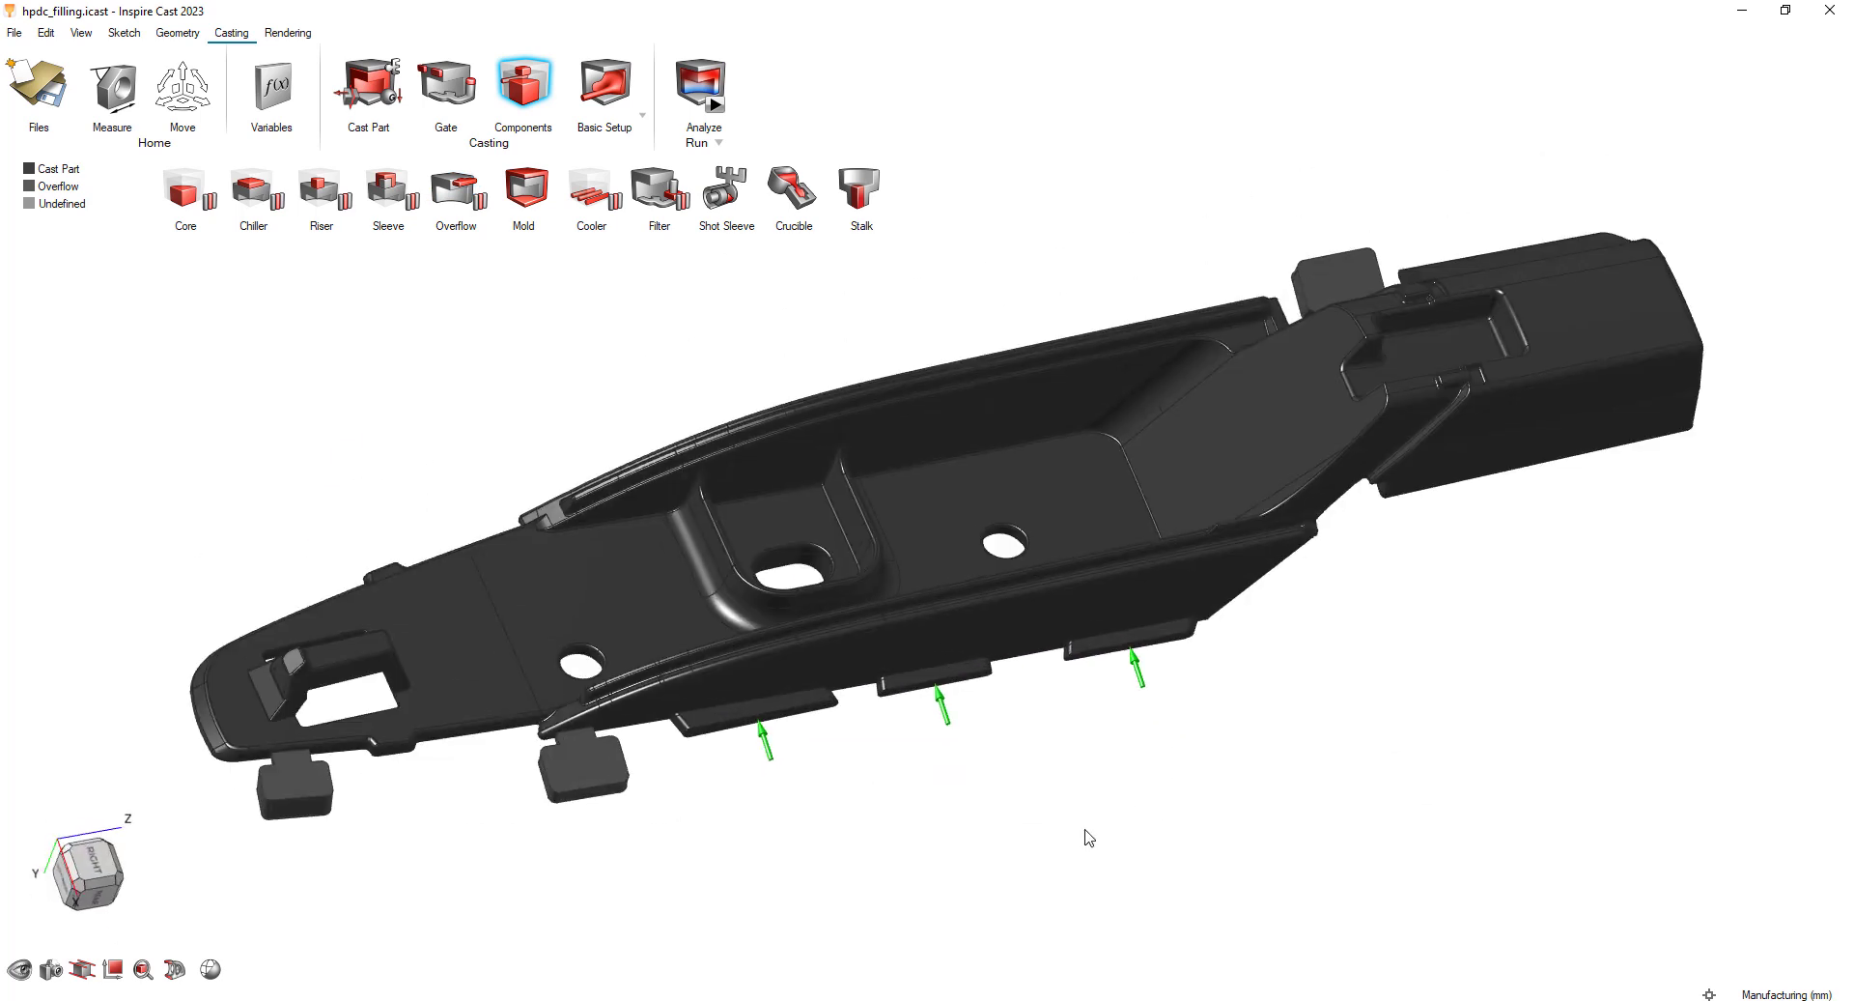
Re-run the filling analysis and play the flow-front animation.
left_click(707, 96)
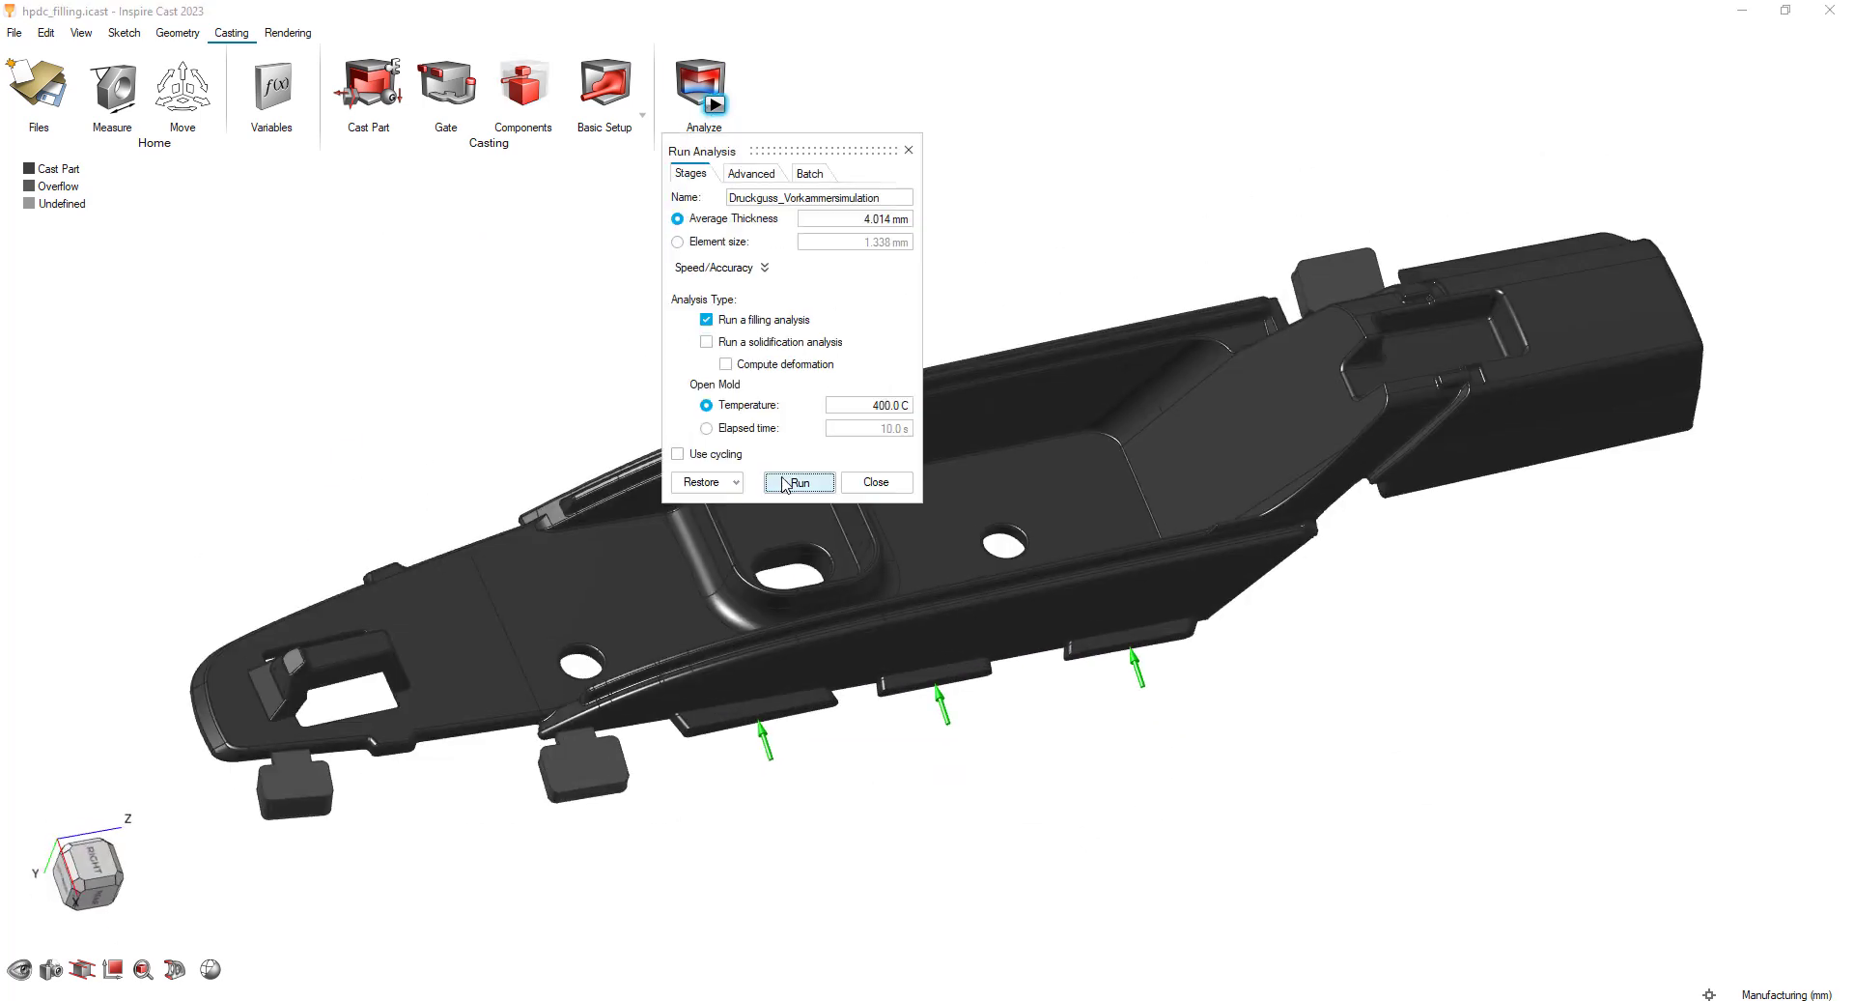
left_click(784, 484)
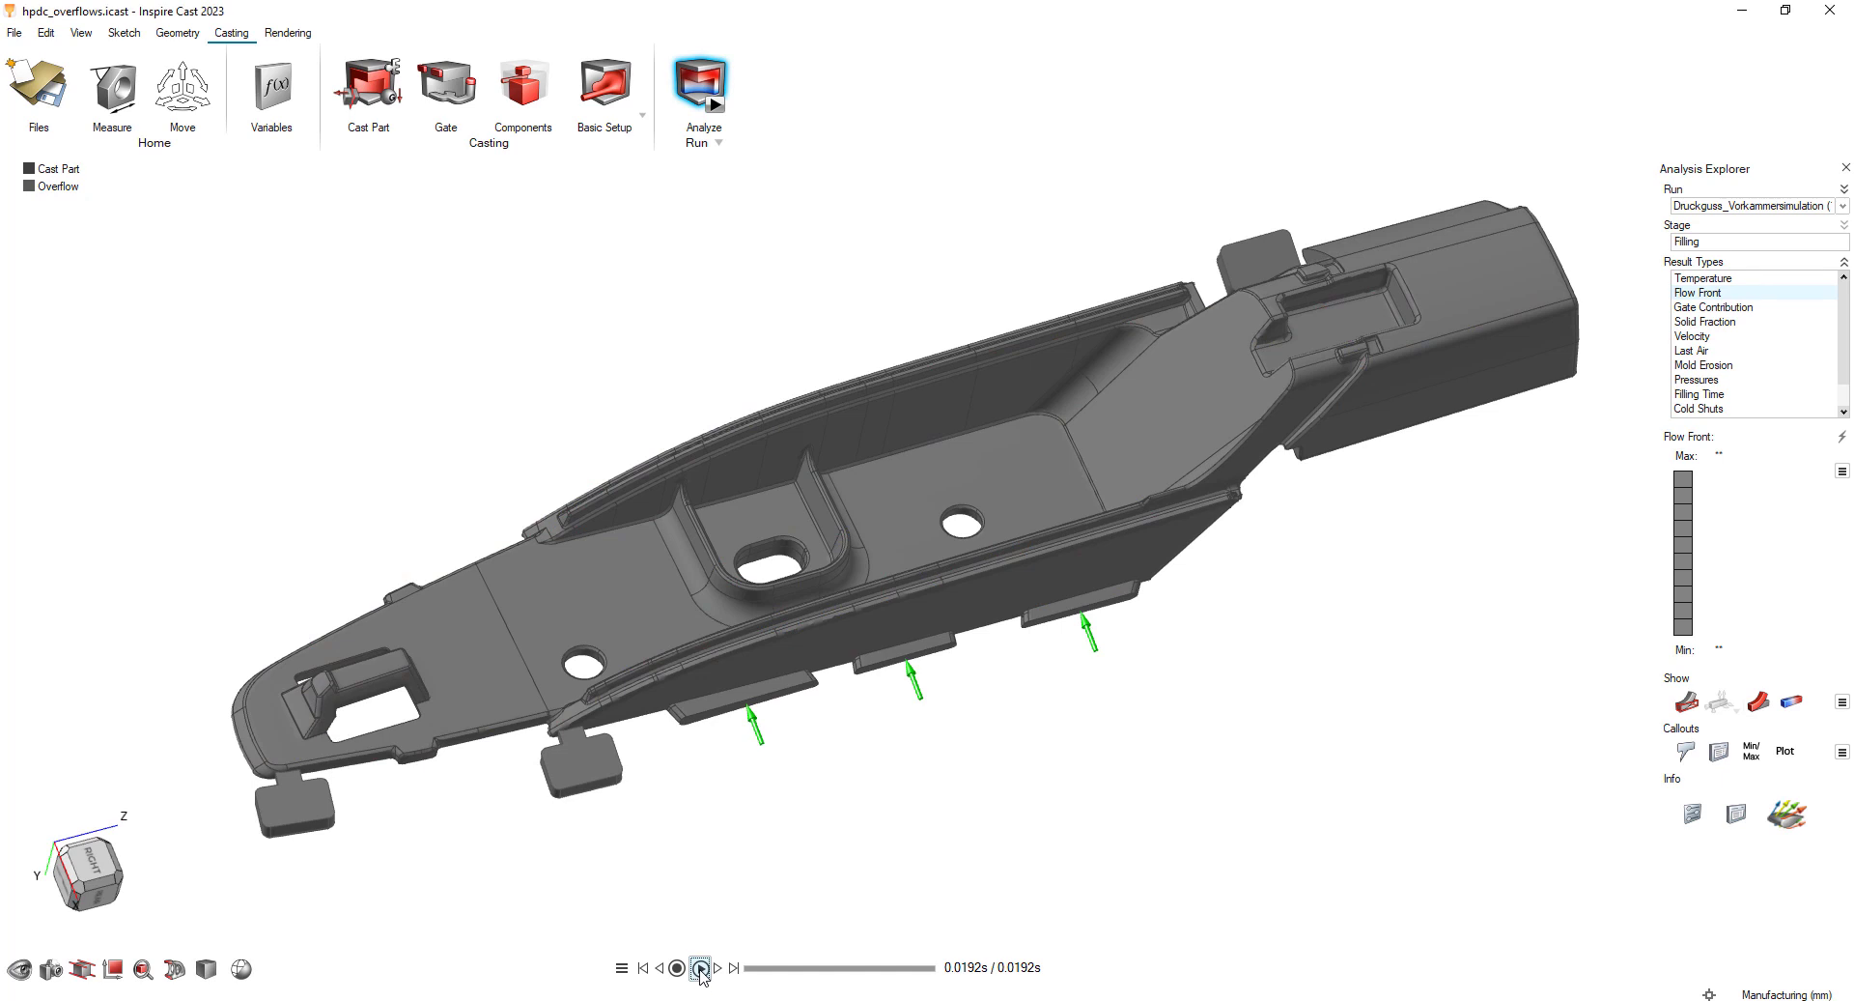
left_click(701, 967)
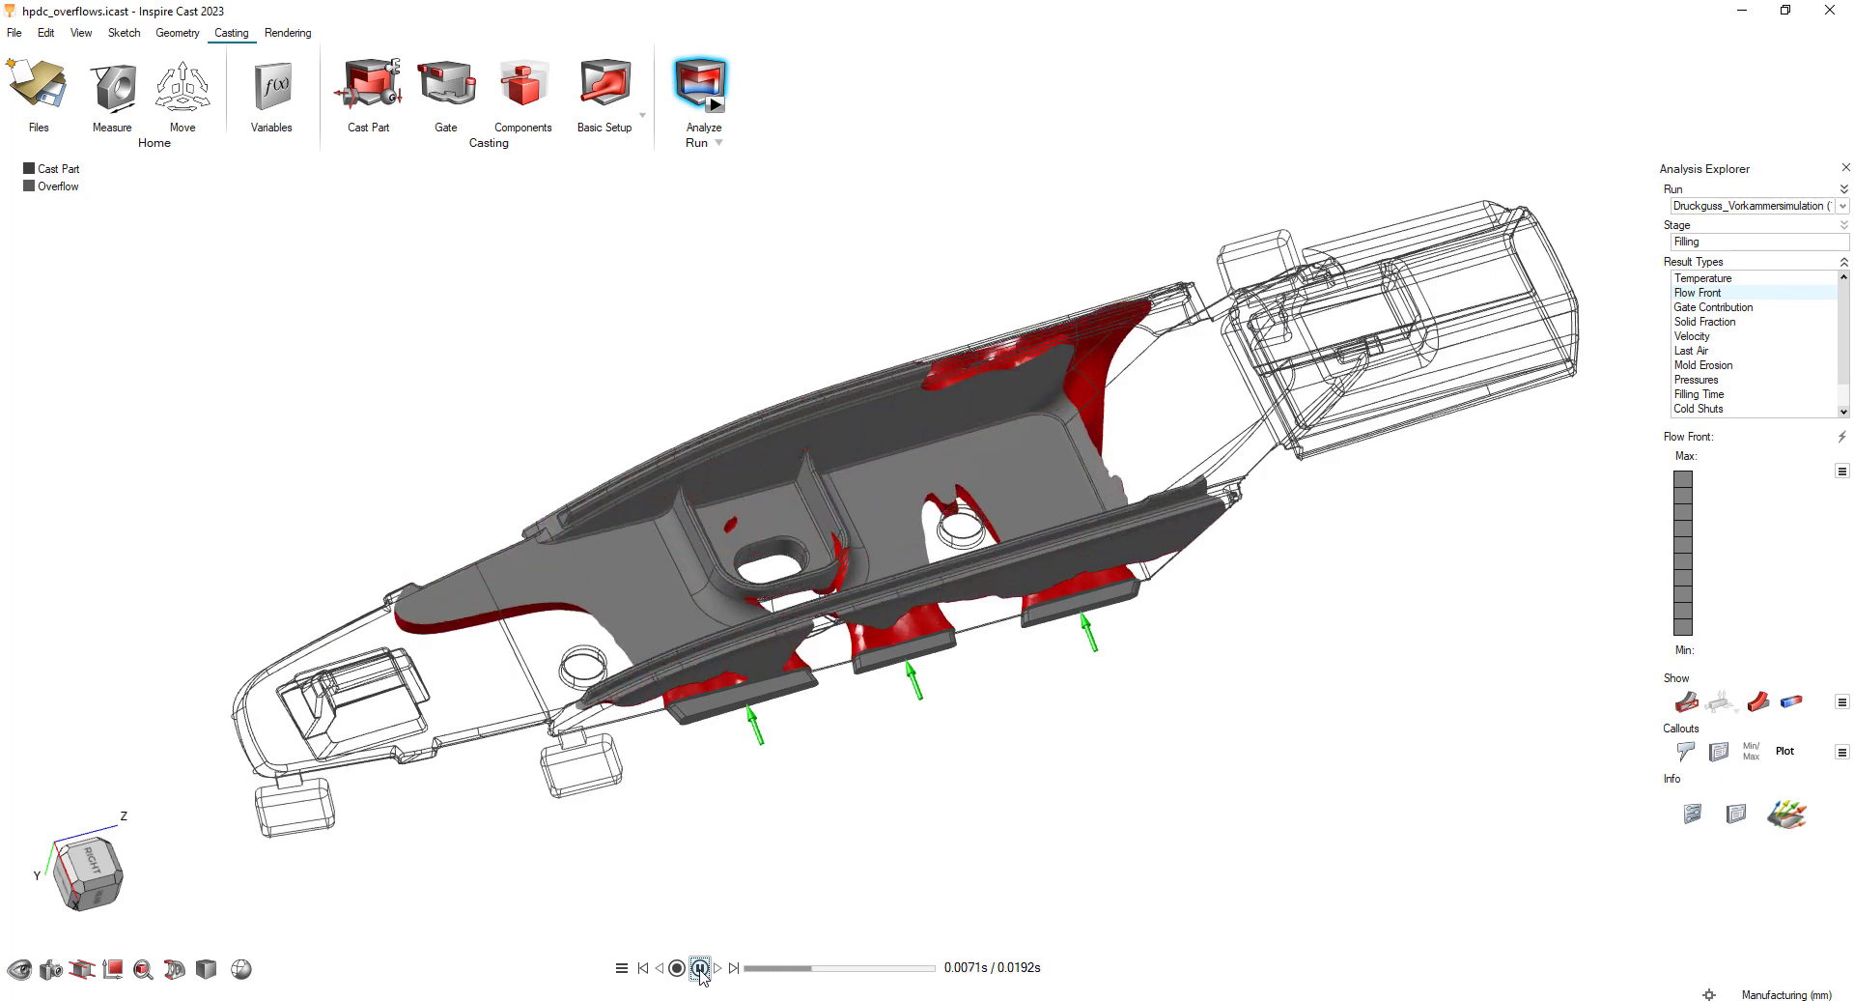